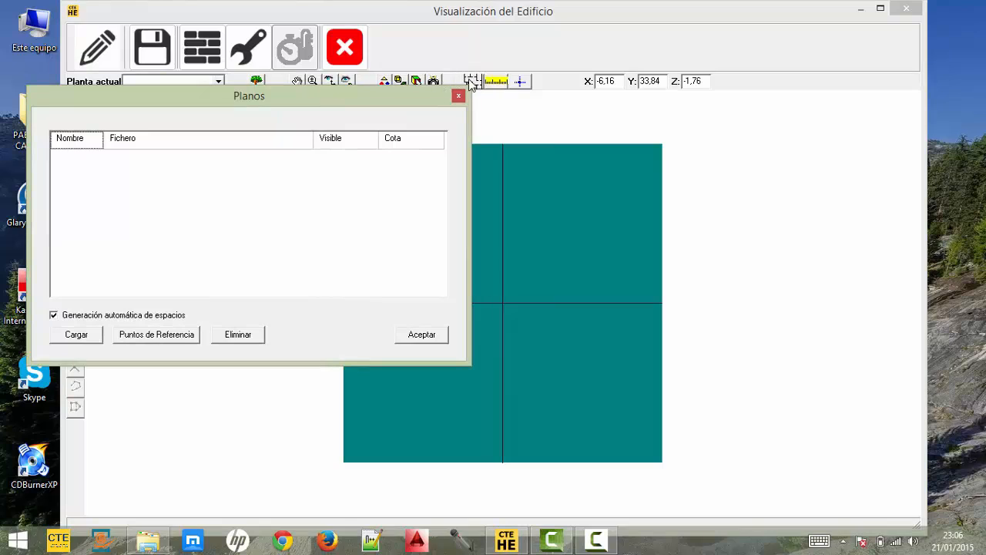
Turn off automatic space generation and load the 1 P-BAJA DXF plan with 1 drawing unit = 1,000 m and all layers represented
left_click(53, 315)
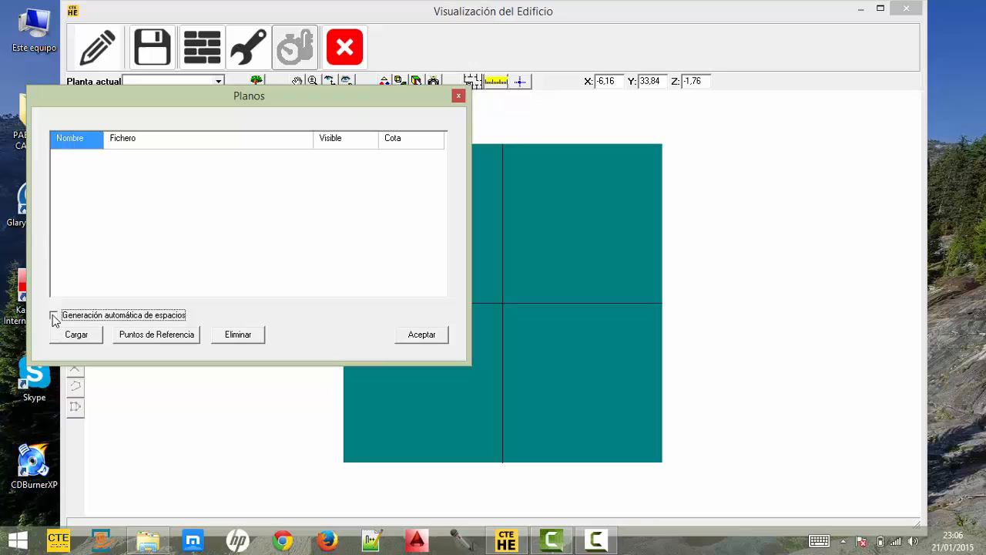
left_click(82, 341)
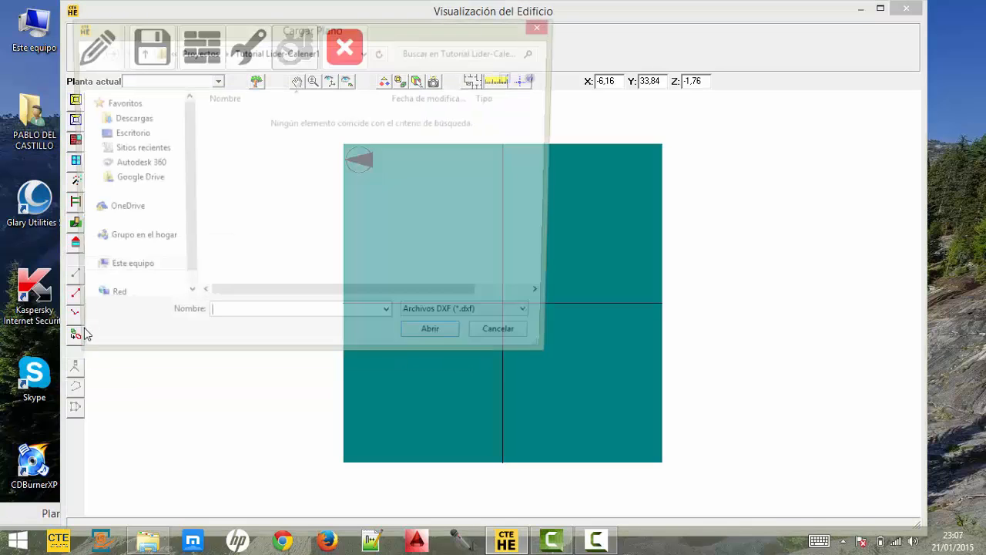
left_click(197, 52)
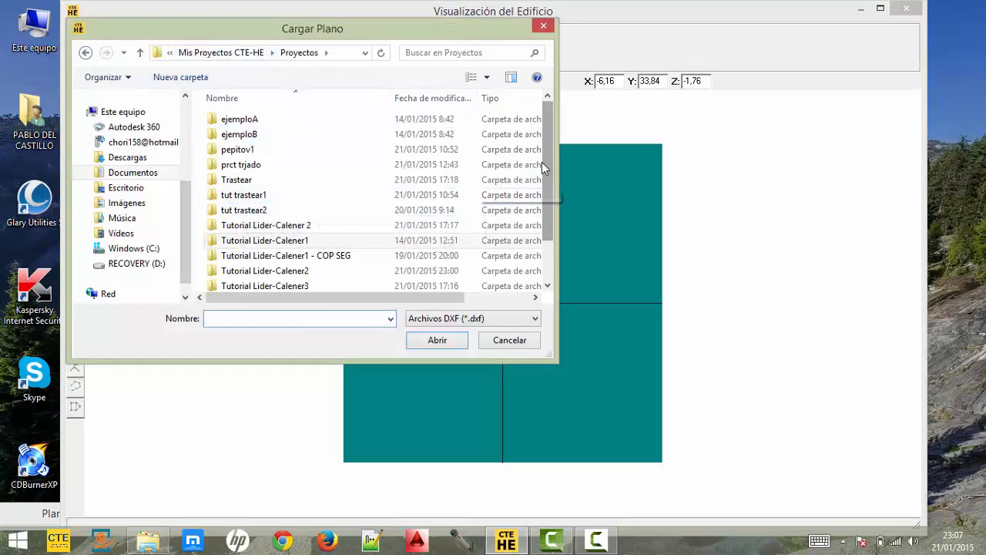
left_click_drag(544, 173, 540, 218)
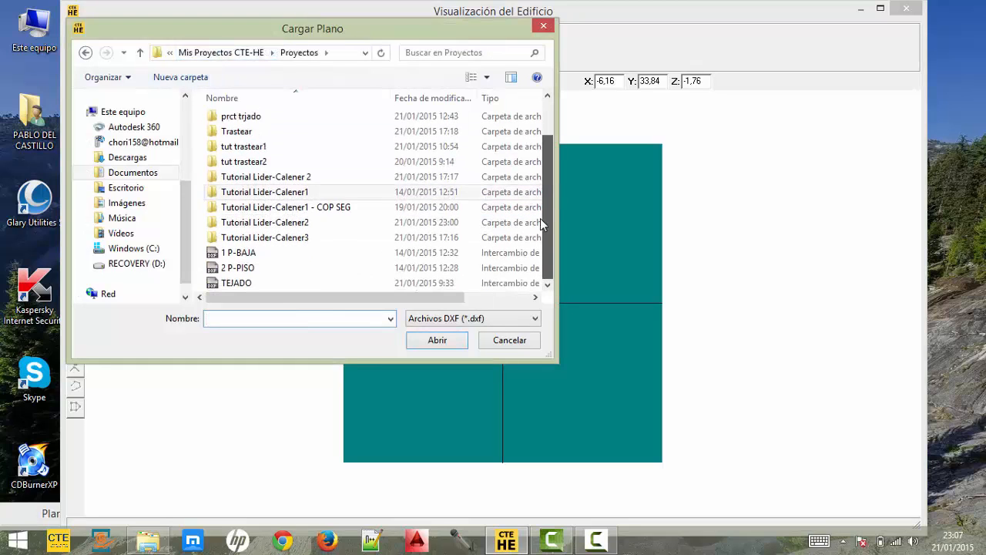
left_click(239, 253)
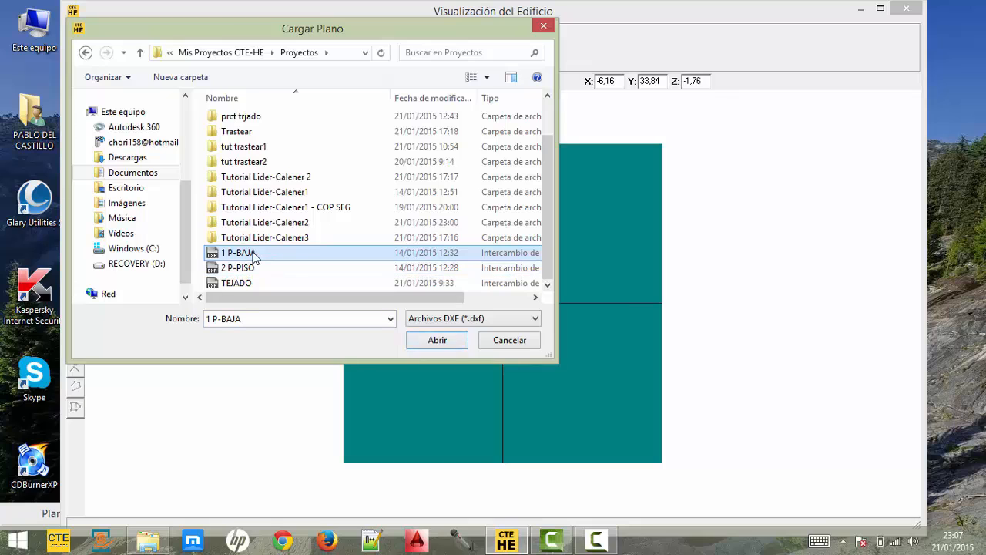
left_click(437, 340)
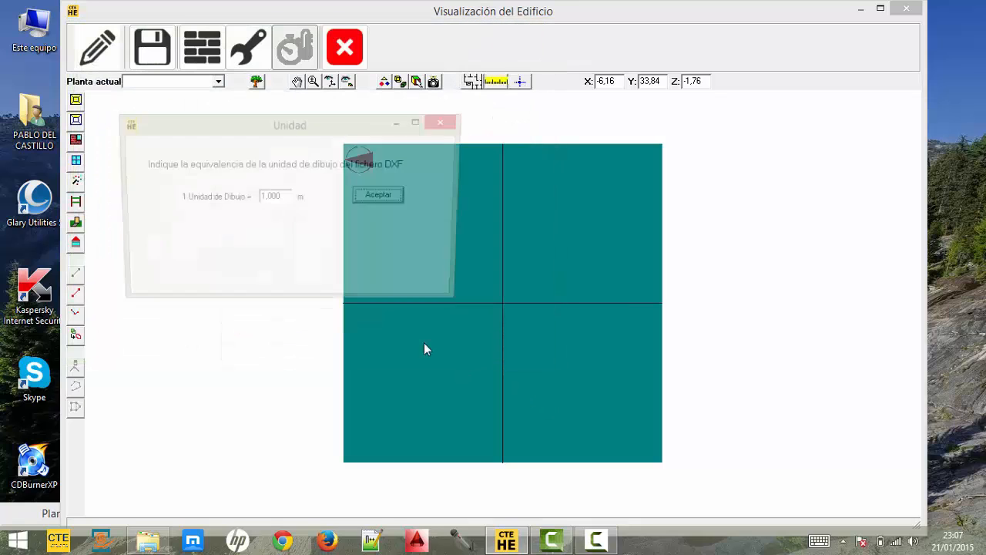
left_click(383, 197)
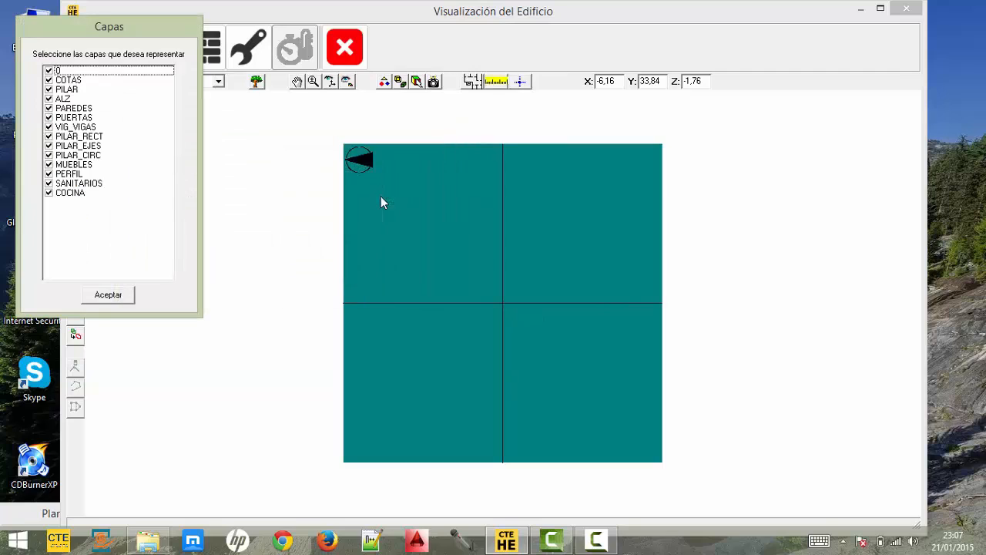
left_click(114, 294)
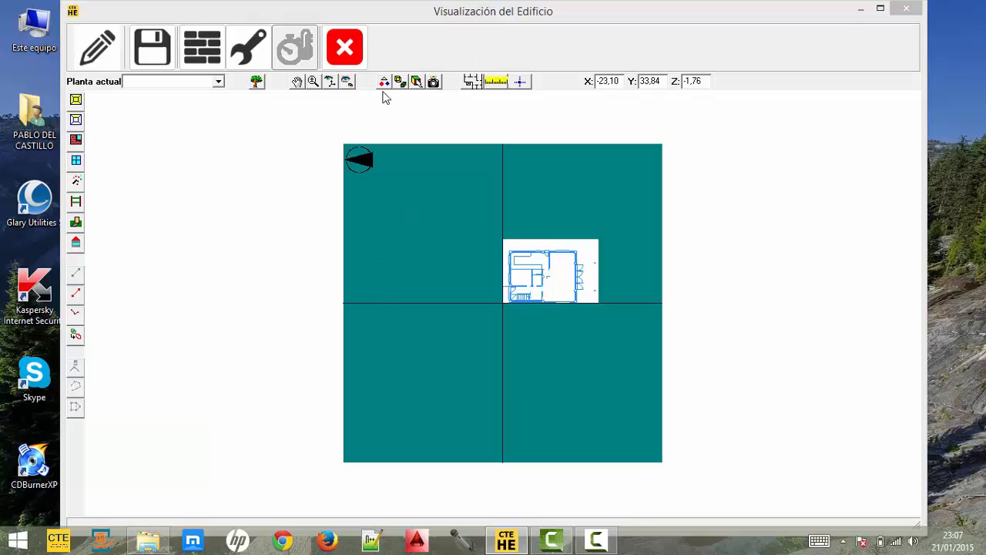
Pick a reference point for the loaded plan Plano001 where the wall line by the stairs meets the lower-left pillar
left_click(313, 83)
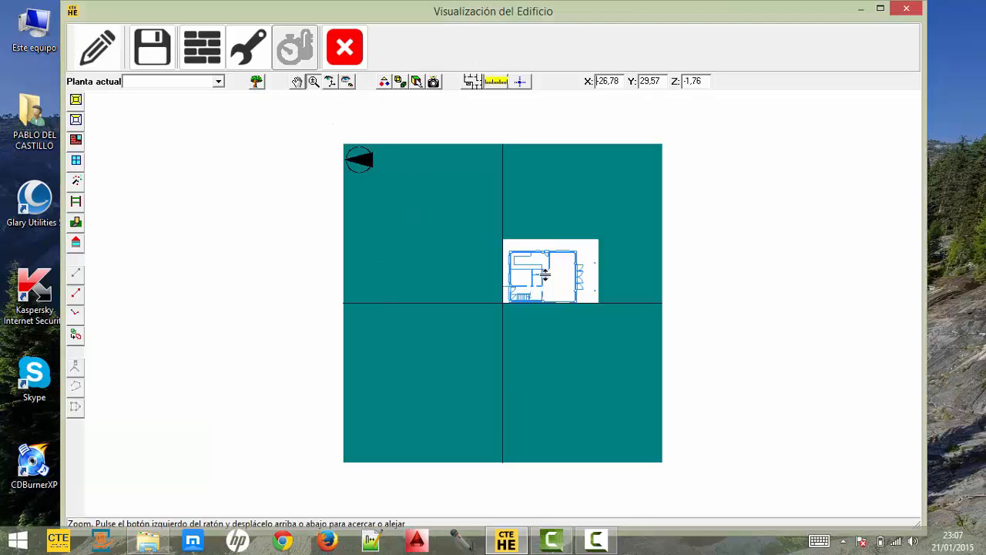
left_click_drag(611, 262, 608, 207)
left_click_drag(735, 273, 755, 211)
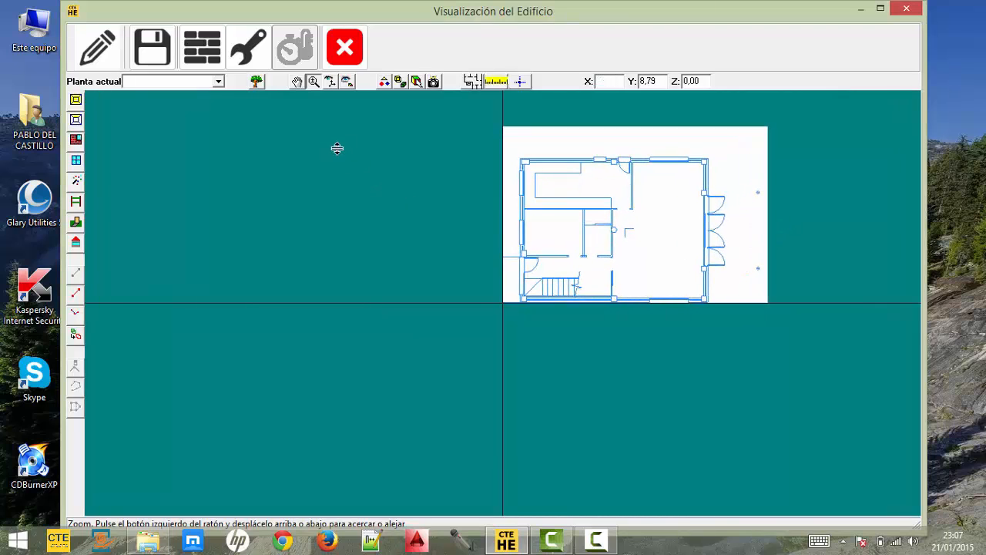
left_click(313, 83)
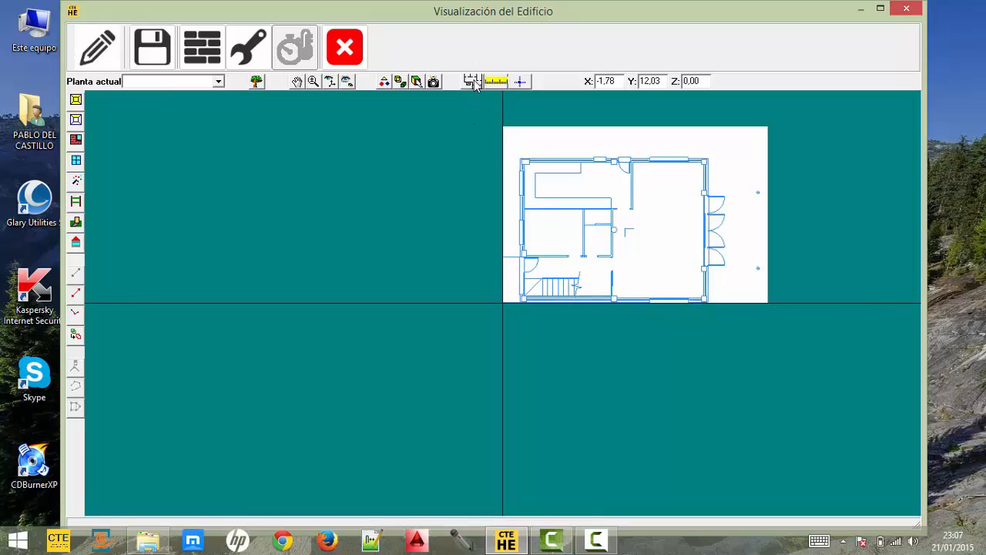
left_click(473, 83)
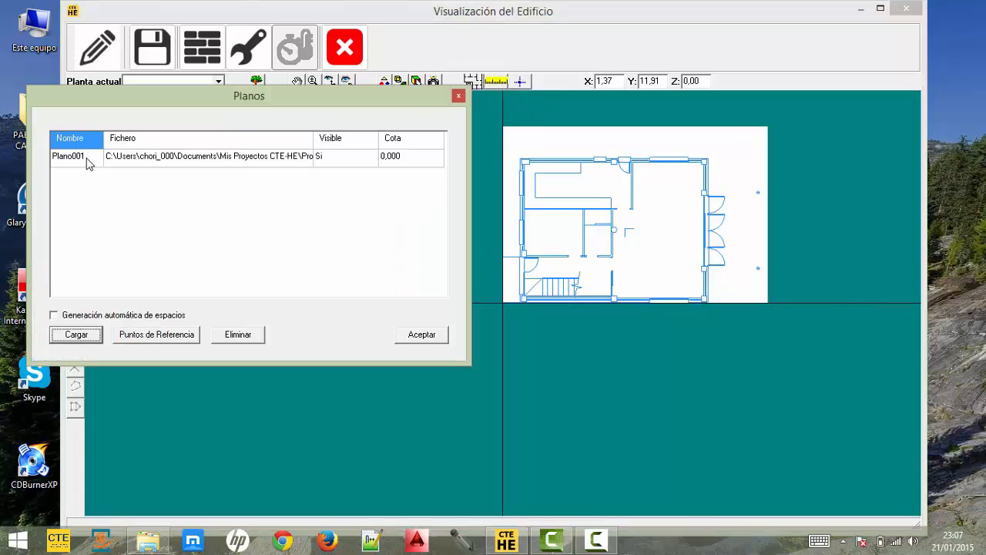
left_click(87, 162)
left_click(139, 340)
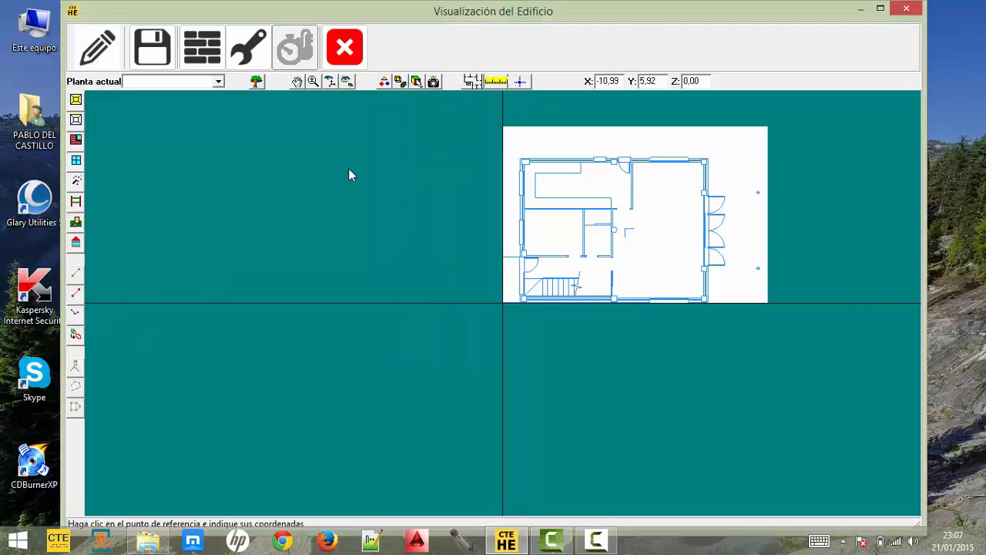
left_click(330, 81)
left_click_drag(720, 284, 781, 185)
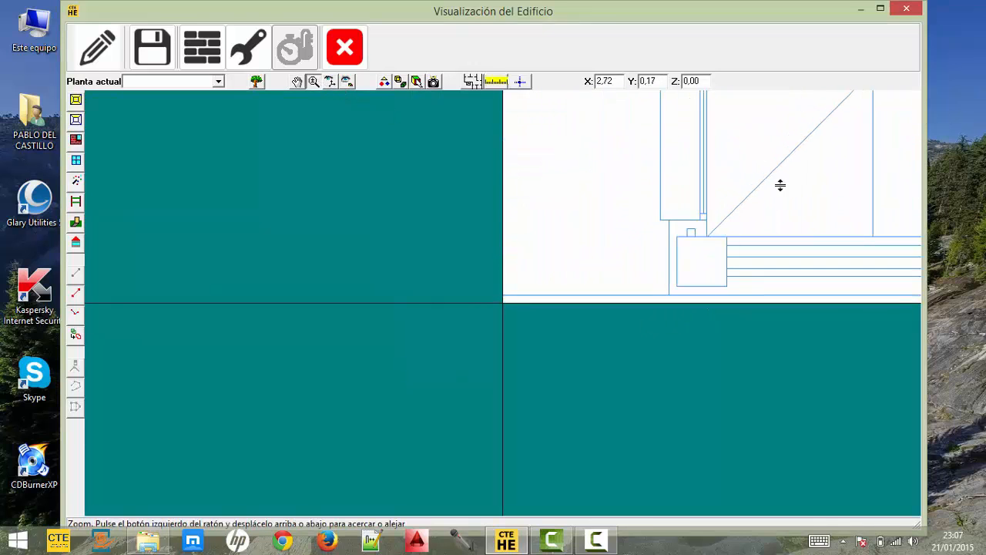
left_click(314, 81)
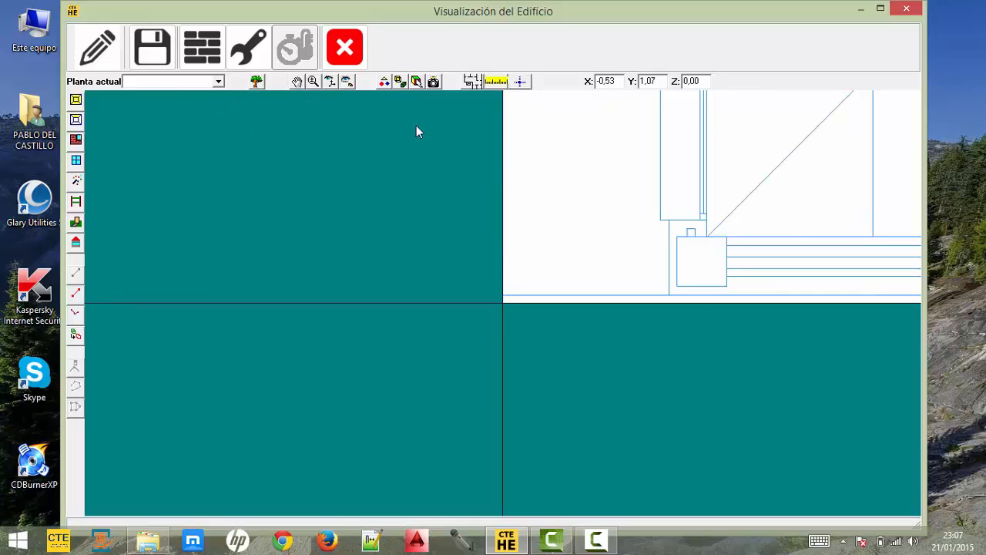
left_click(709, 237)
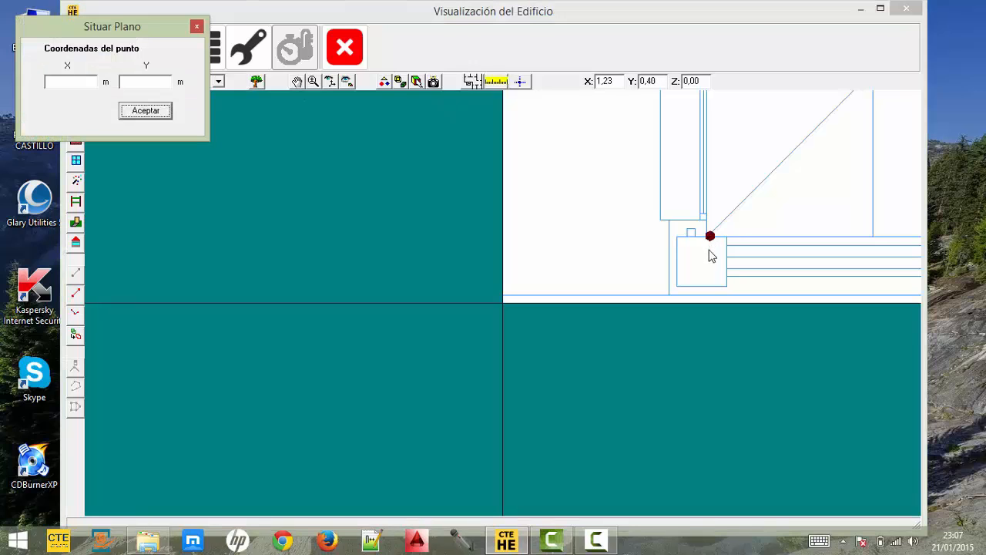
Situate the plan by giving the picked reference point the coordinates X 0 and Y 0
left_click(79, 83)
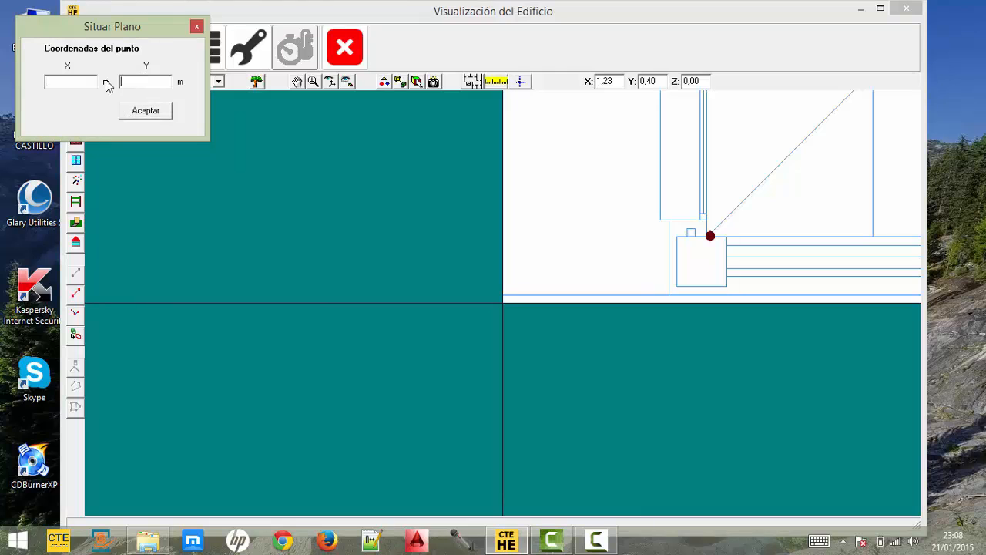
type("0")
left_click(129, 83)
type("0")
left_click(144, 112)
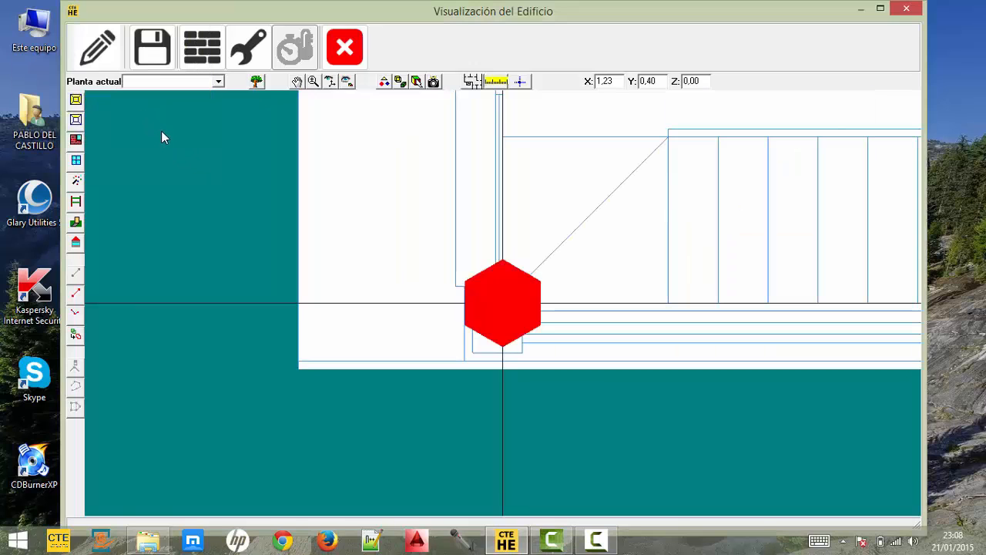
Create floor P01 with a space height of 2,70 m and without creating a space equal to the floor
left_click(313, 80)
mouse_move(307, 104)
left_mouse_down()
mouse_move(316, 137)
mouse_move(301, 238)
mouse_move(466, 301)
mouse_move(592, 203)
mouse_move(572, 195)
mouse_move(574, 322)
mouse_move(599, 280)
mouse_move(606, 222)
mouse_move(483, 187)
left_mouse_up()
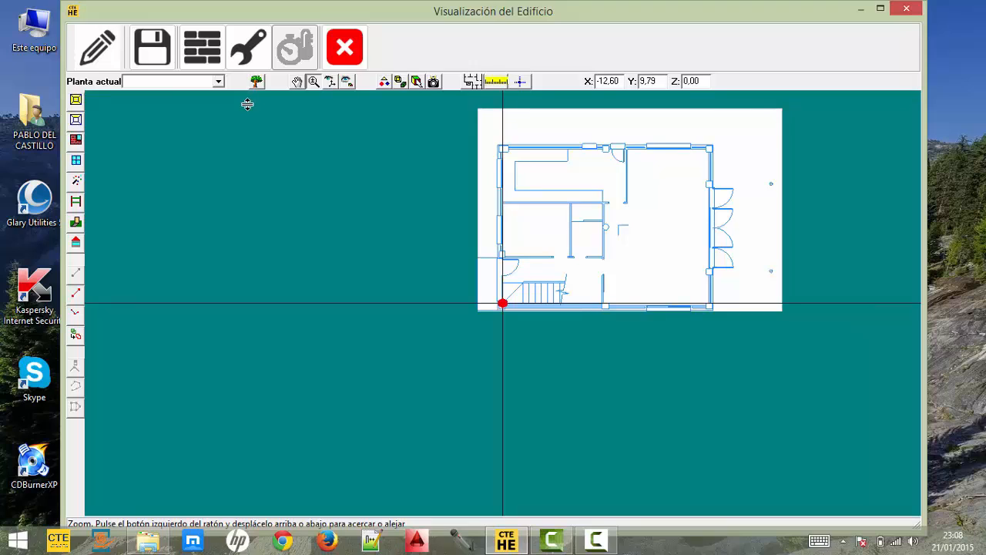
left_click(75, 101)
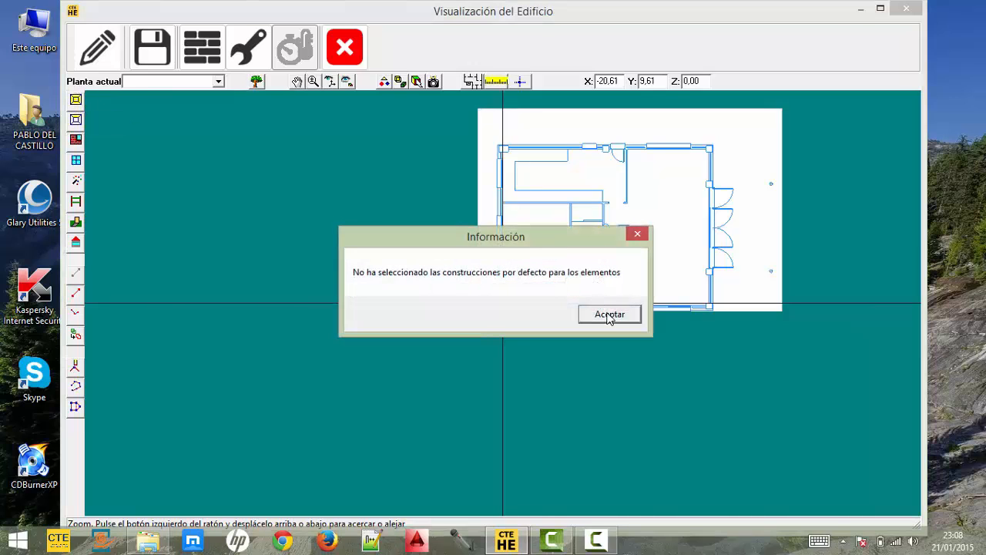
left_click(609, 315)
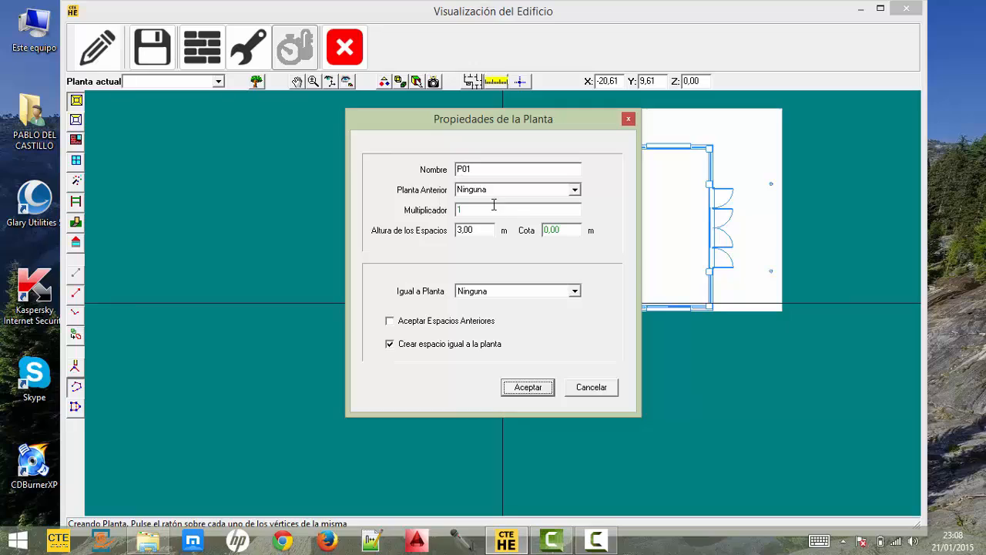
left_click_drag(475, 230, 451, 235)
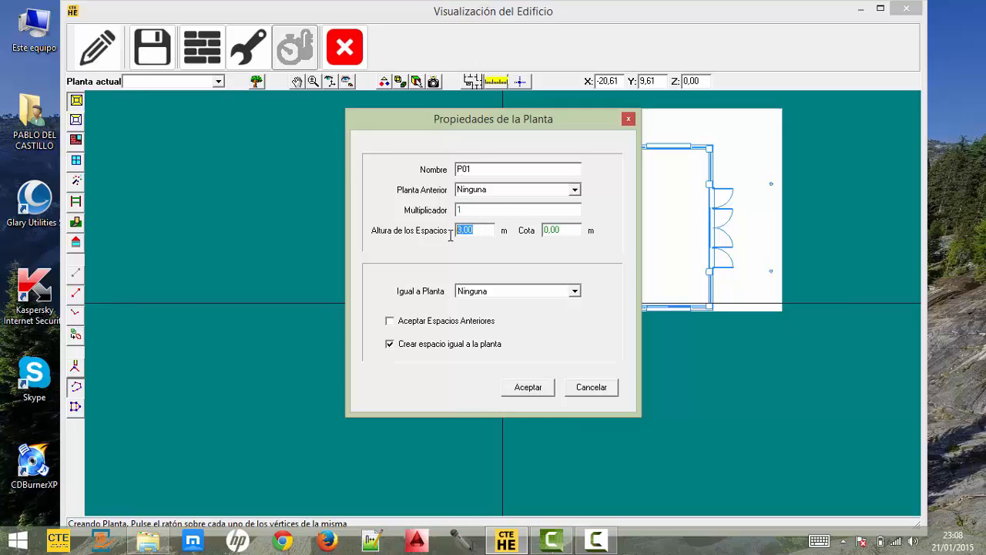
type("2,70")
left_click(391, 346)
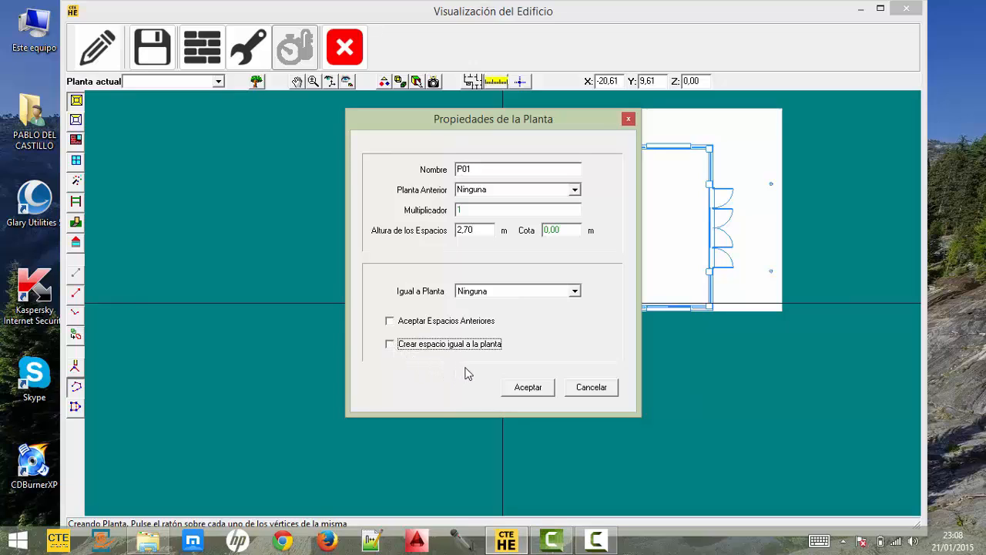
left_click(527, 387)
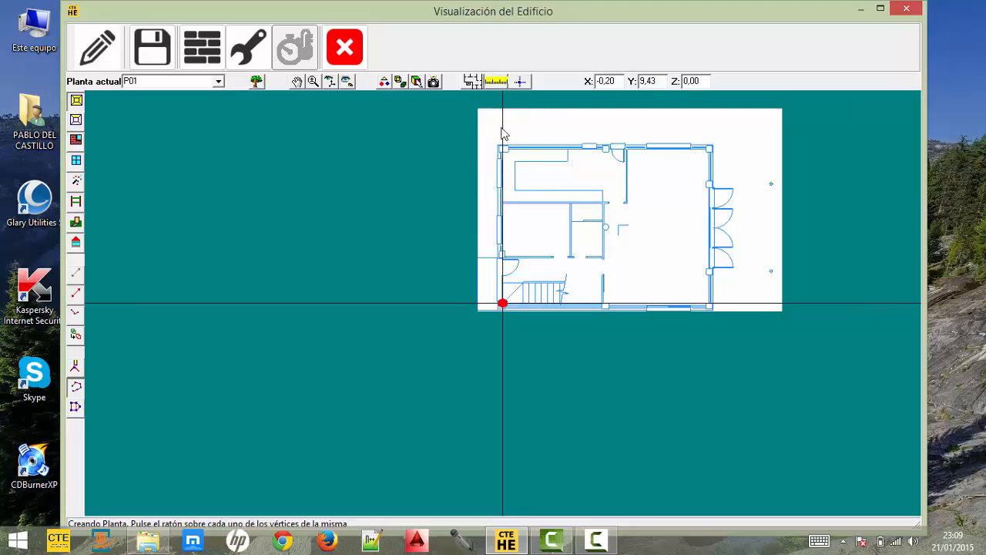
Start the floor outline by coordinates, adding vertices at X 0,00, Y 0,00 and X 0,00, Y 2,30
left_click(520, 83)
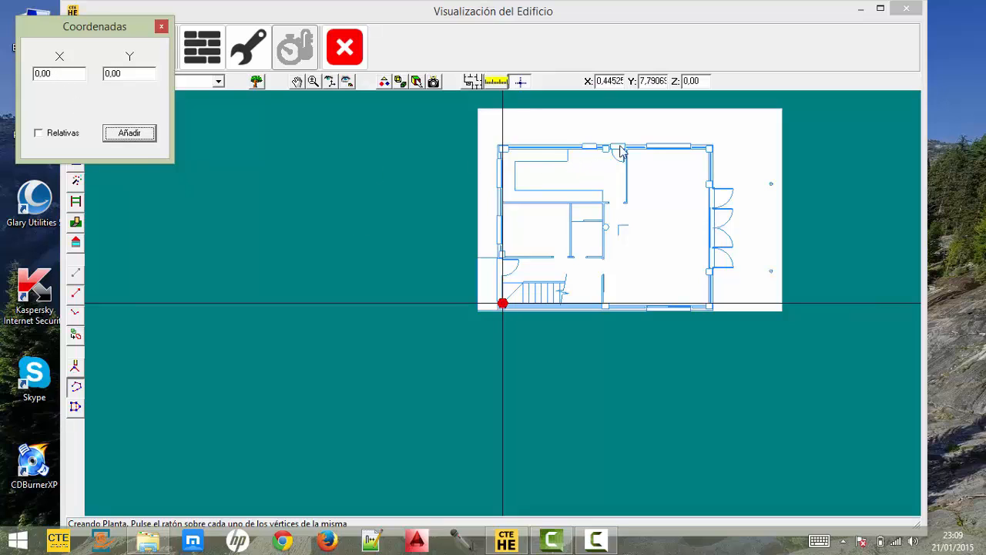
double_click(112, 73)
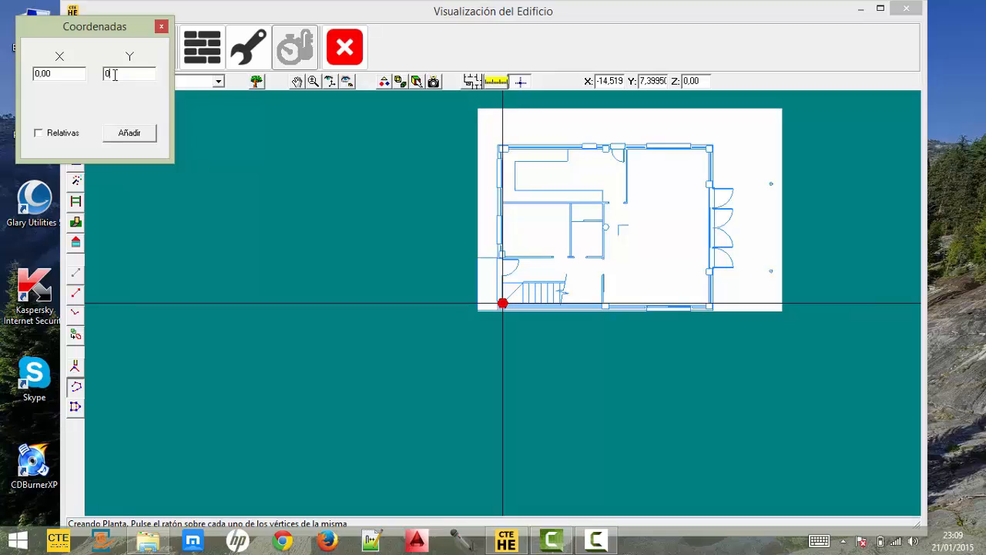
key("BackSpace")
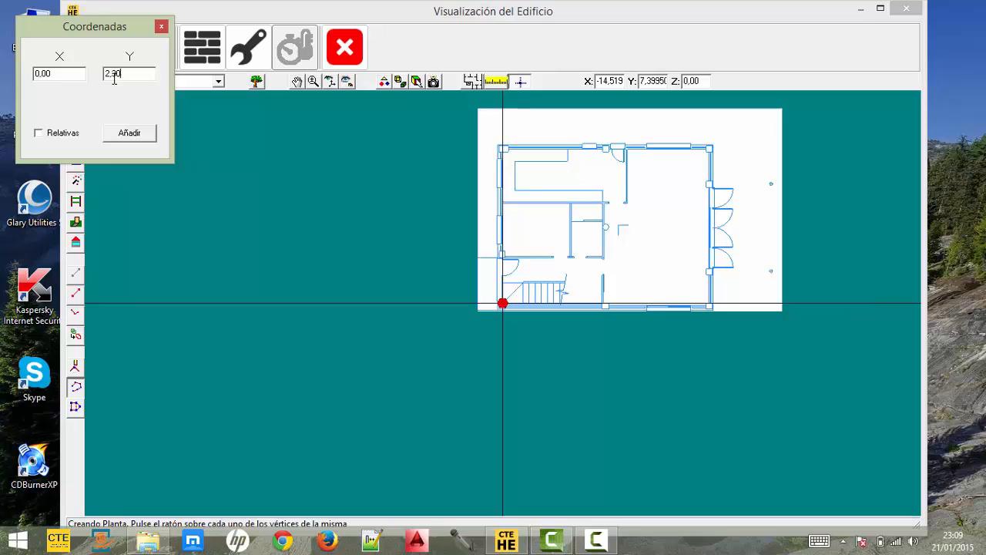
left_click(128, 133)
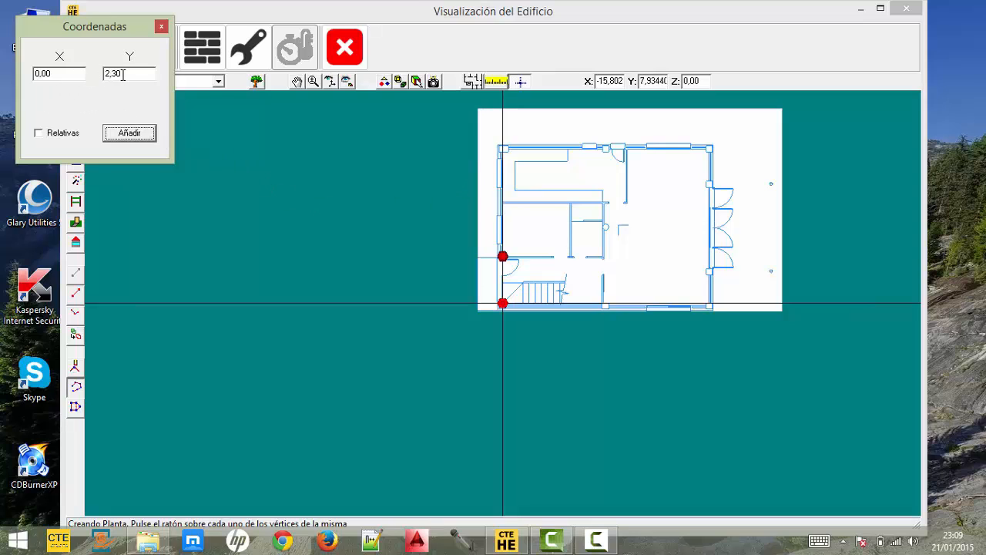
Add two more floor outline vertices along the same wall at X 0,00, Y 4,90 and X 0,00, Y 7,45
left_click_drag(125, 74, 100, 72)
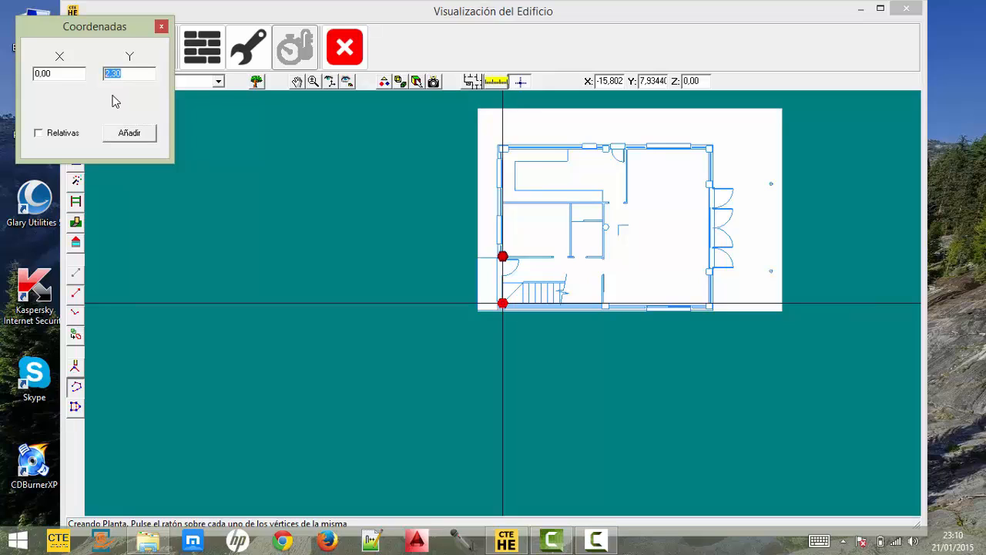
type("4,5")
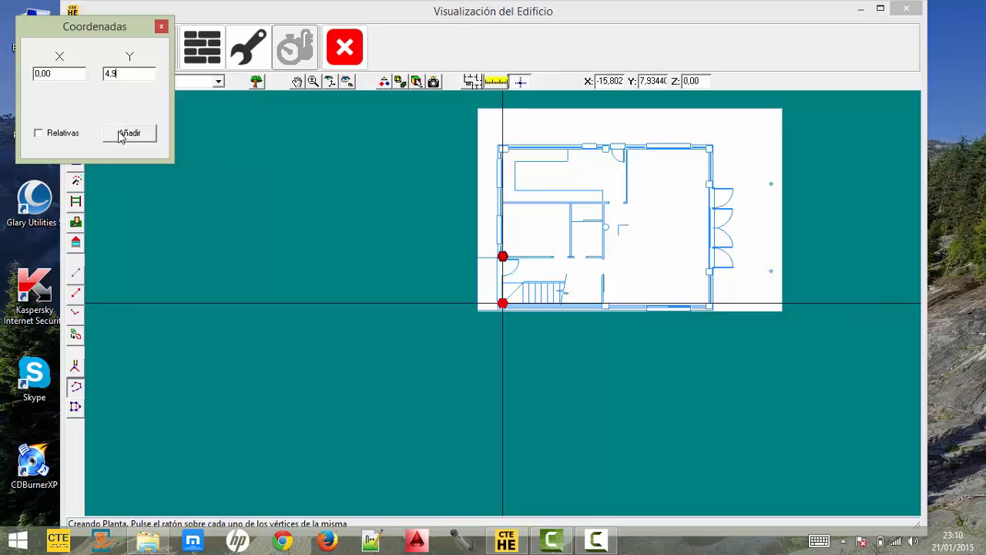
left_click(121, 136)
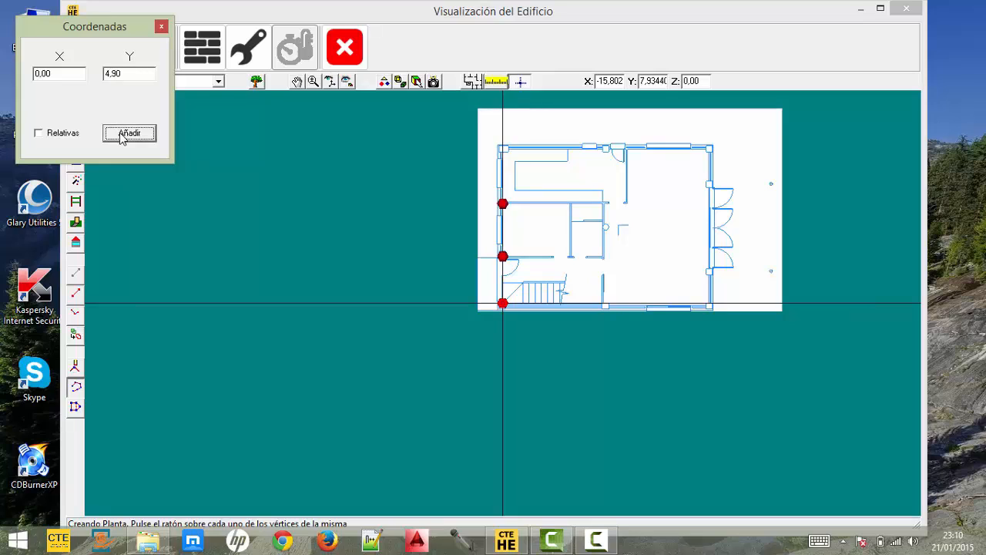
left_click(123, 75)
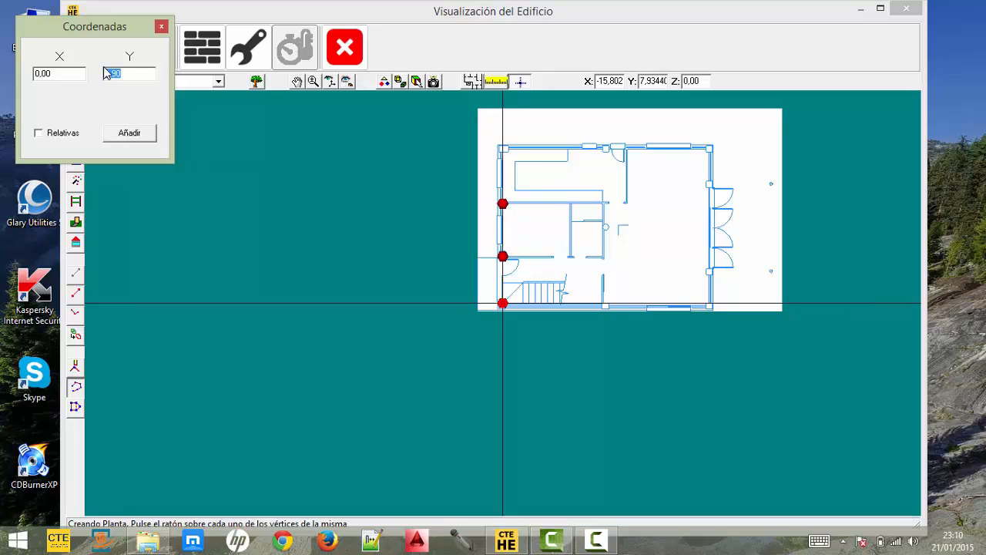
key("BackSpace")
type("7,45")
left_click(130, 134)
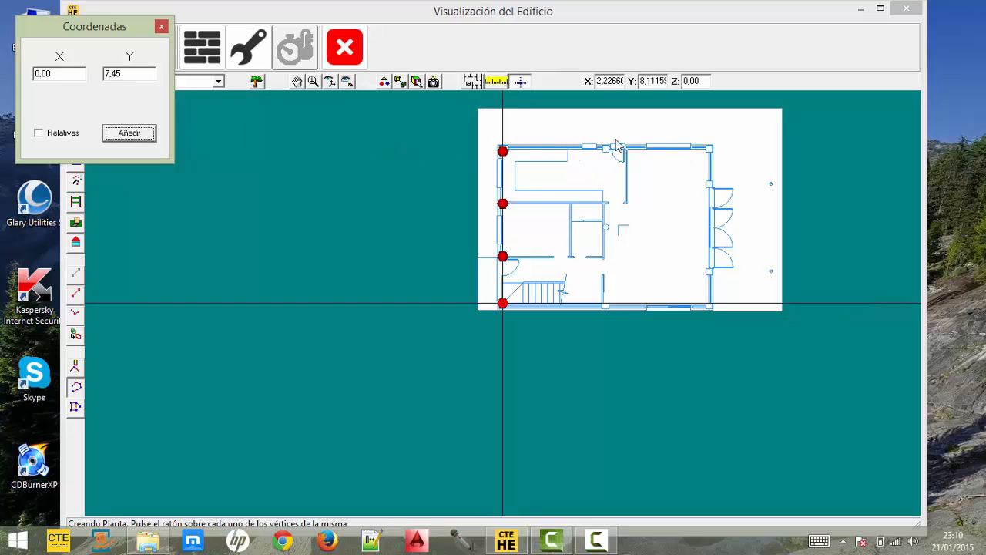
Add a floor outline vertex on the upper wall at X 6,07, Y 7,45
left_click(67, 75)
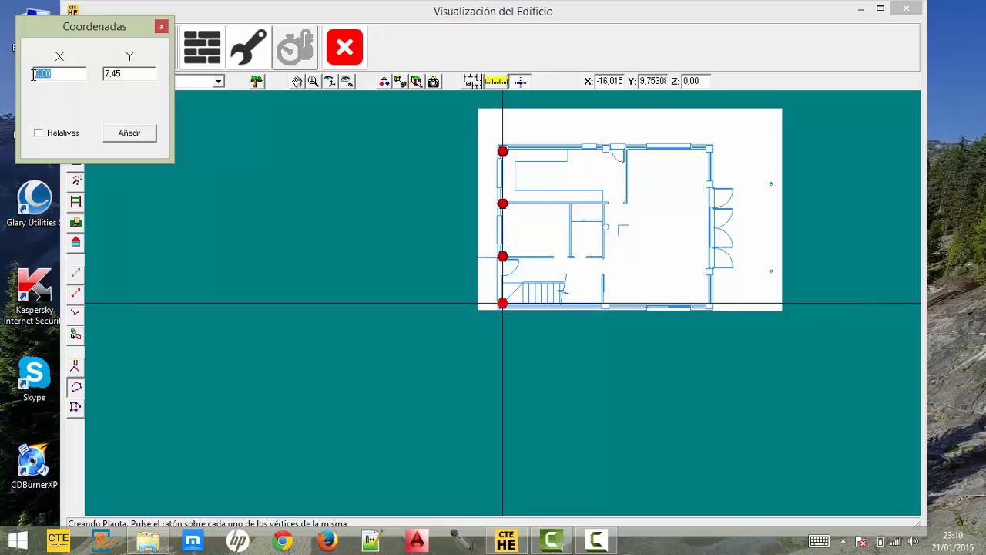
type("8")
left_click(128, 137)
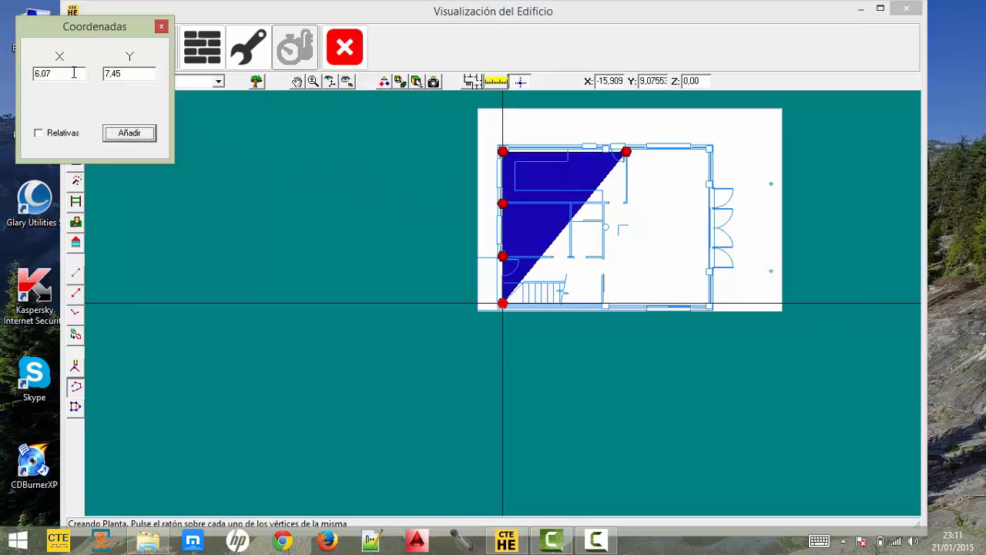
Complete the P01 floor outline, ending with a vertex at X 4,94, Y 0,00, finish the element and save the building
left_click_drag(74, 72, 25, 68)
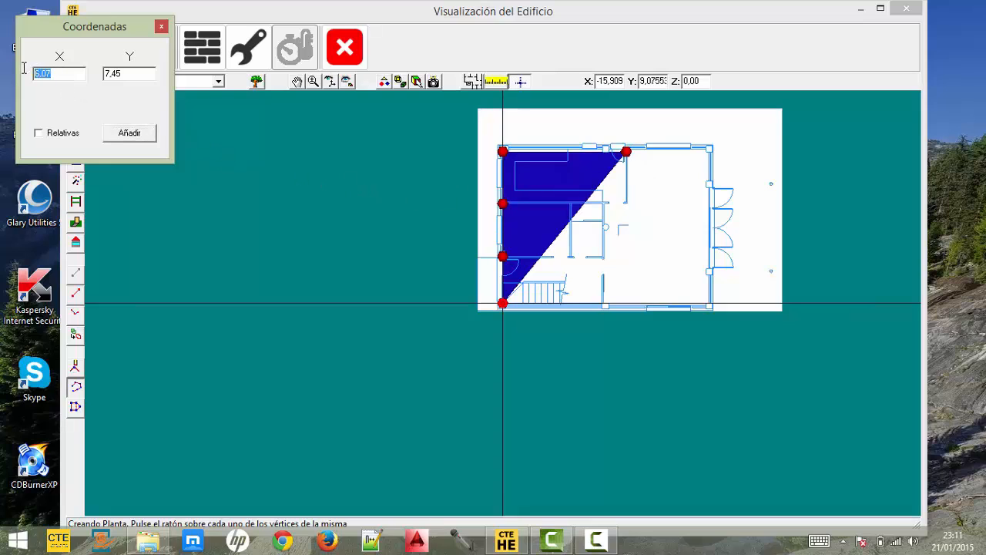
type("1")
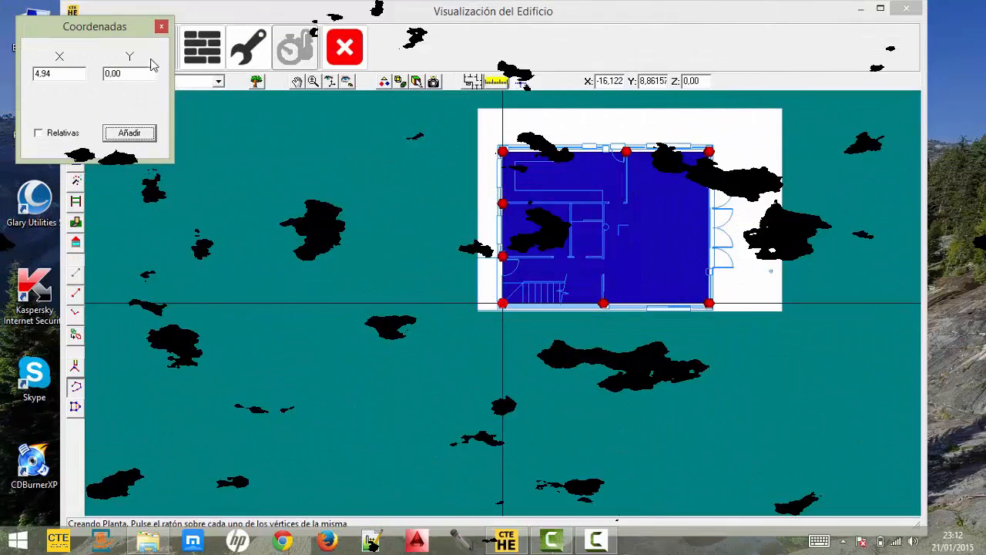
left_click(161, 28)
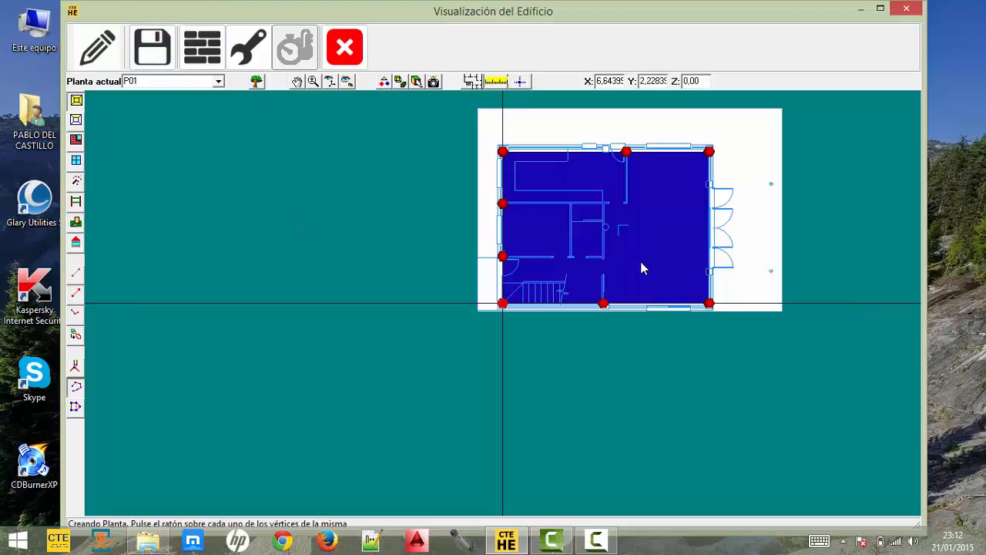
right_click(618, 275)
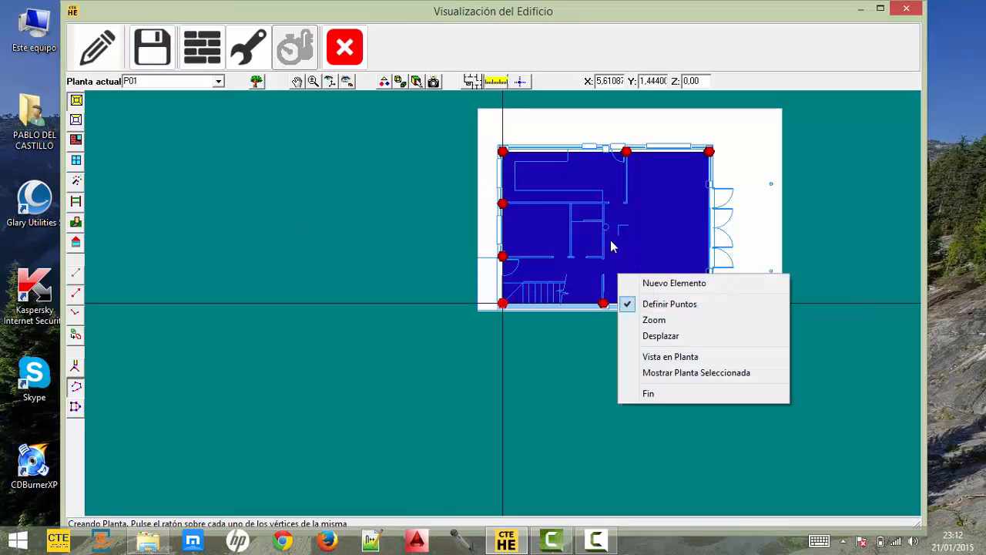
left_click(662, 393)
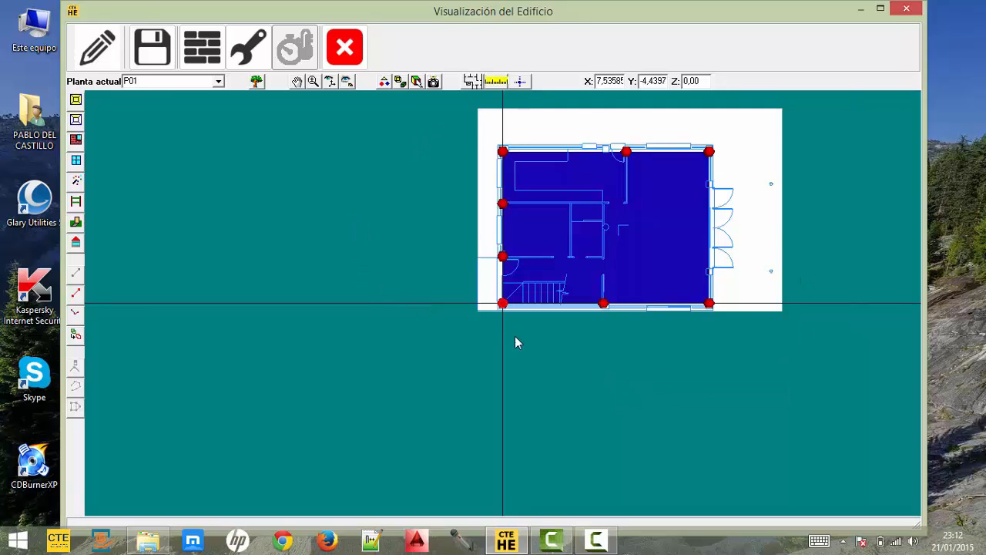
left_click(154, 50)
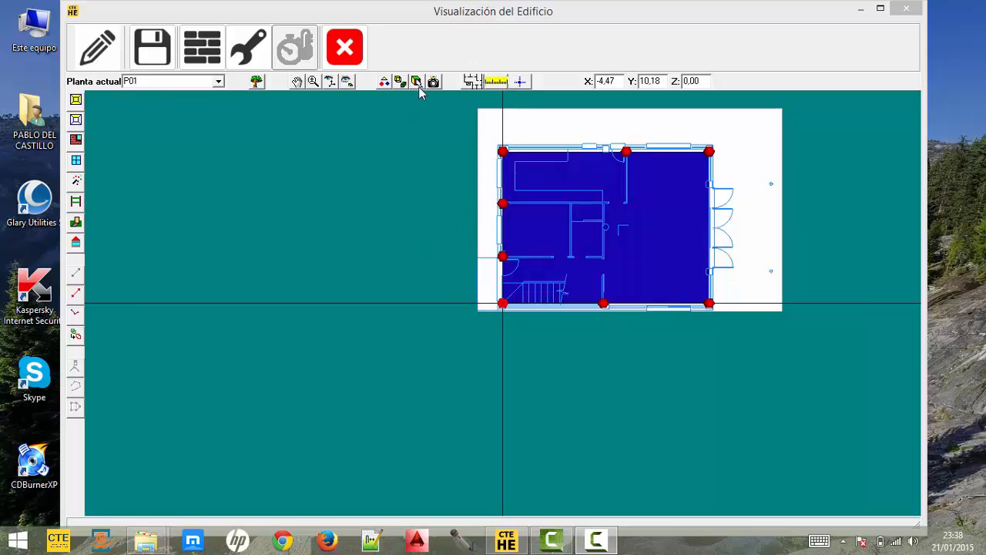
Start the stair-area space on P01, using the outline vertices at the origin and at X 0,00, Y 2,30 as its first two points
left_click(297, 81)
mouse_move(469, 290)
left_mouse_down()
mouse_move(458, 267)
mouse_move(483, 286)
left_mouse_up()
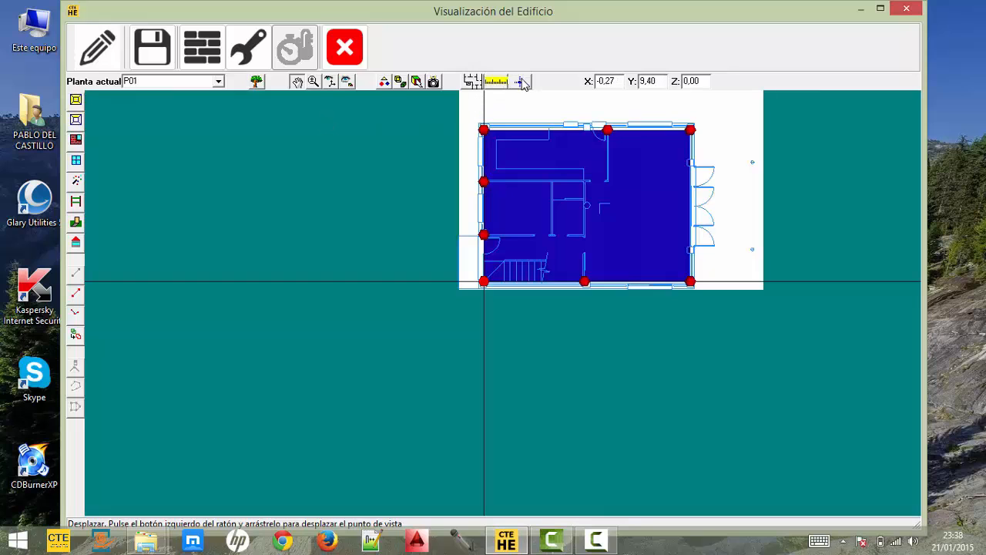
left_click(313, 81)
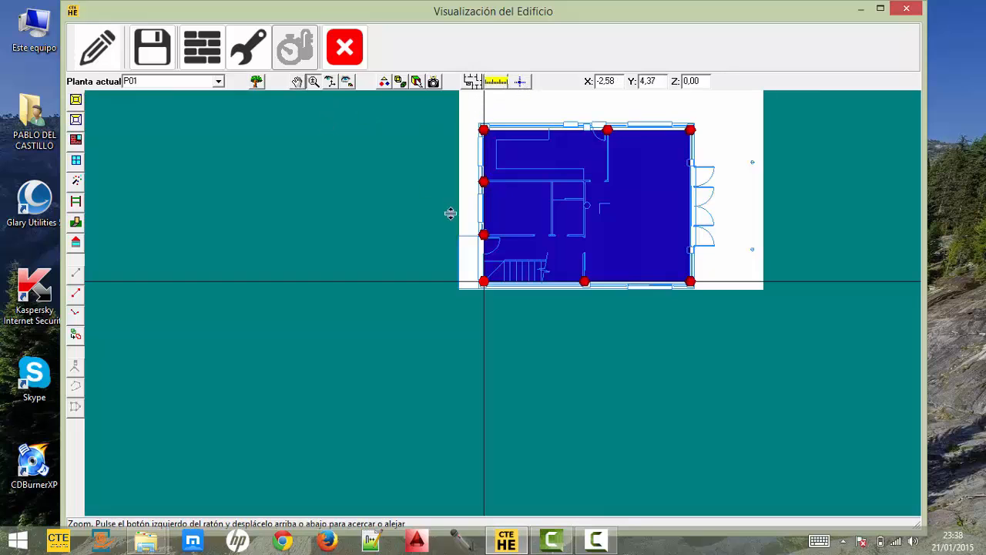
left_click_drag(460, 255, 402, 225)
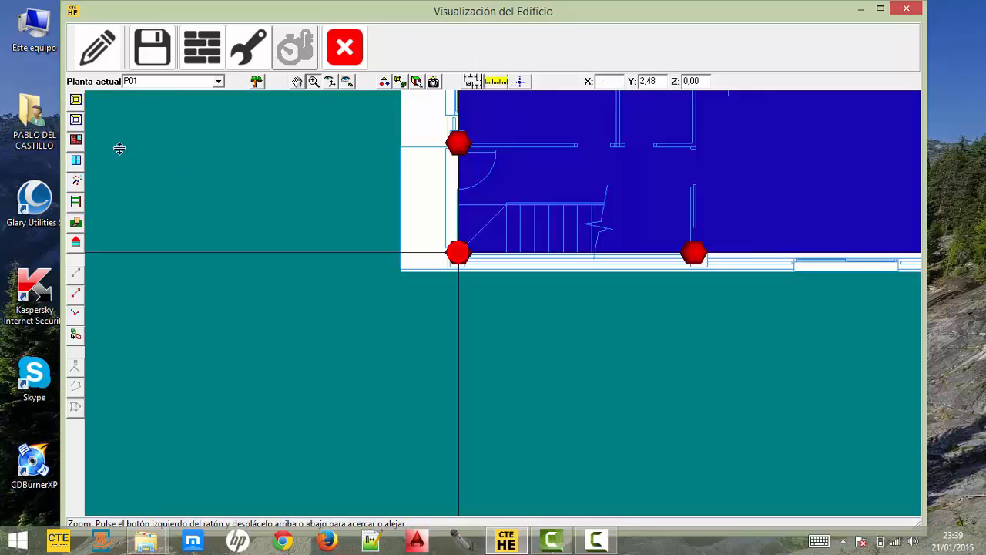
left_click(313, 82)
left_click(77, 121)
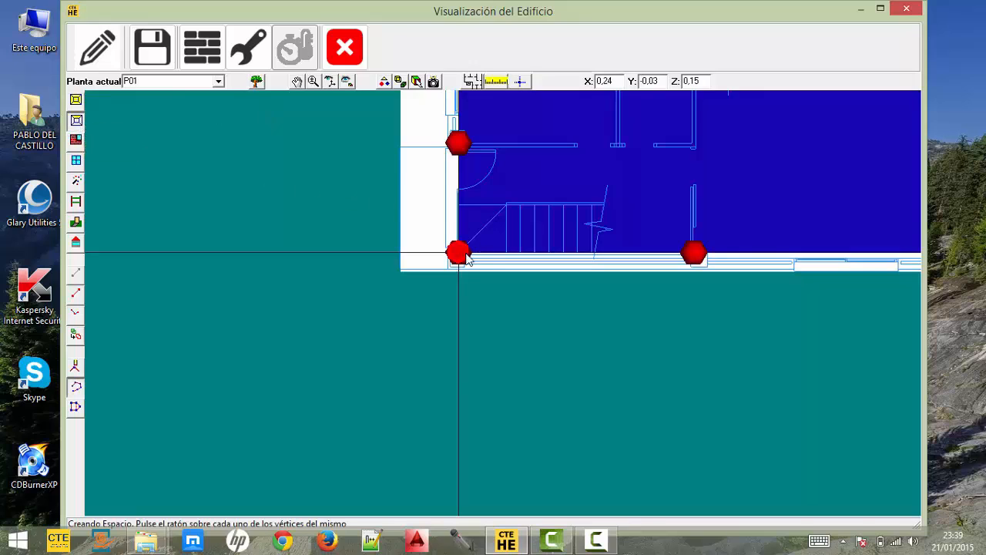
left_click(457, 254)
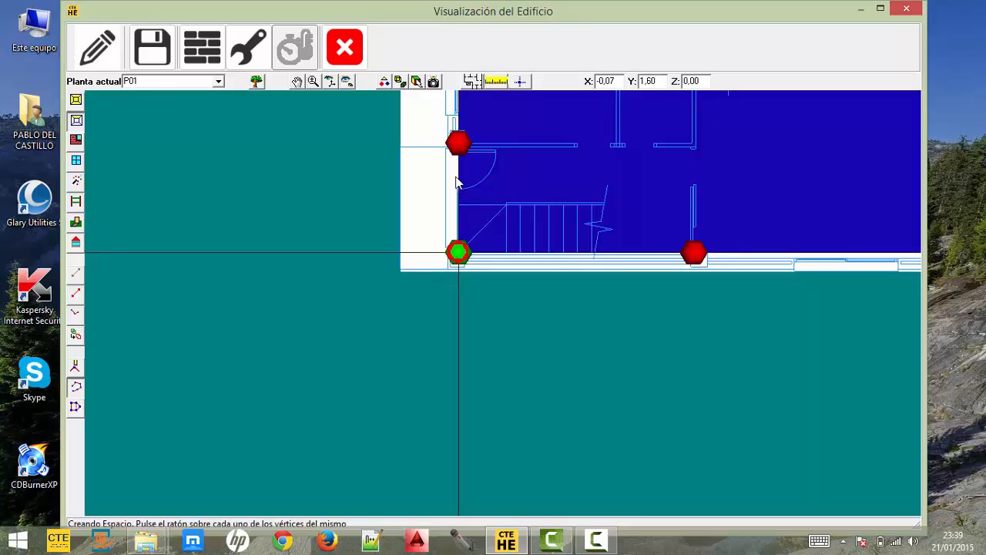
left_click(458, 143)
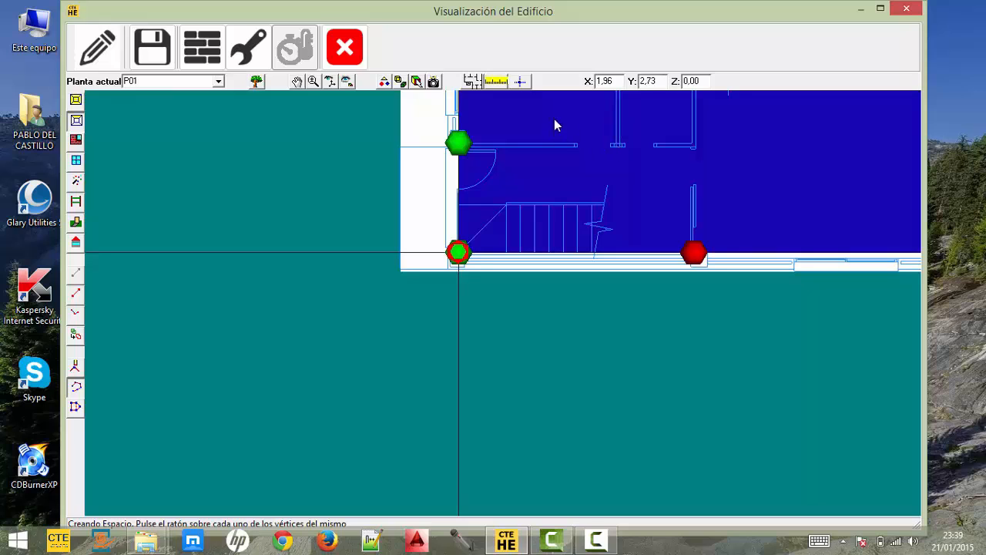
Add a vertex to the stair-area space by coordinates at X 3,32, Y 2,30
left_click(314, 81)
left_click_drag(599, 160, 588, 178)
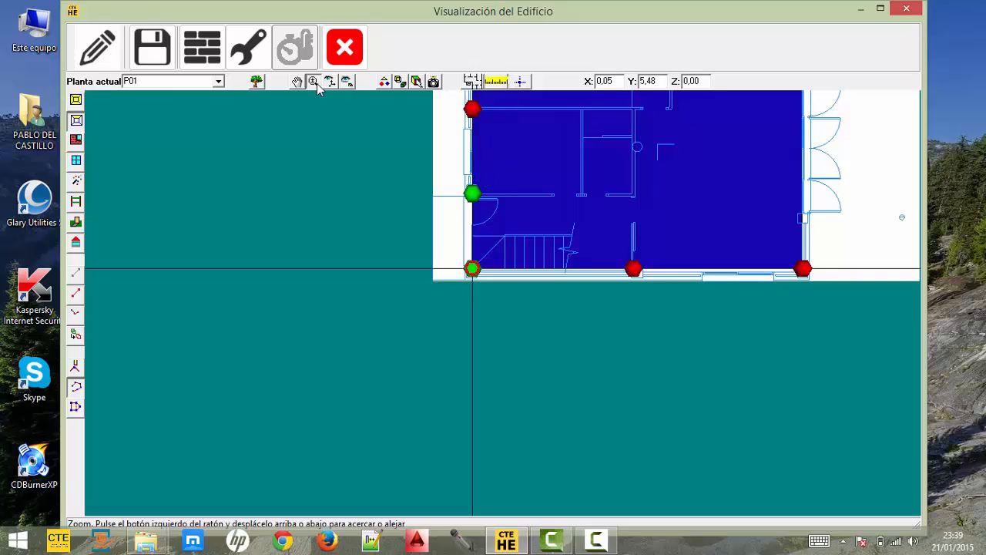
left_click(522, 81)
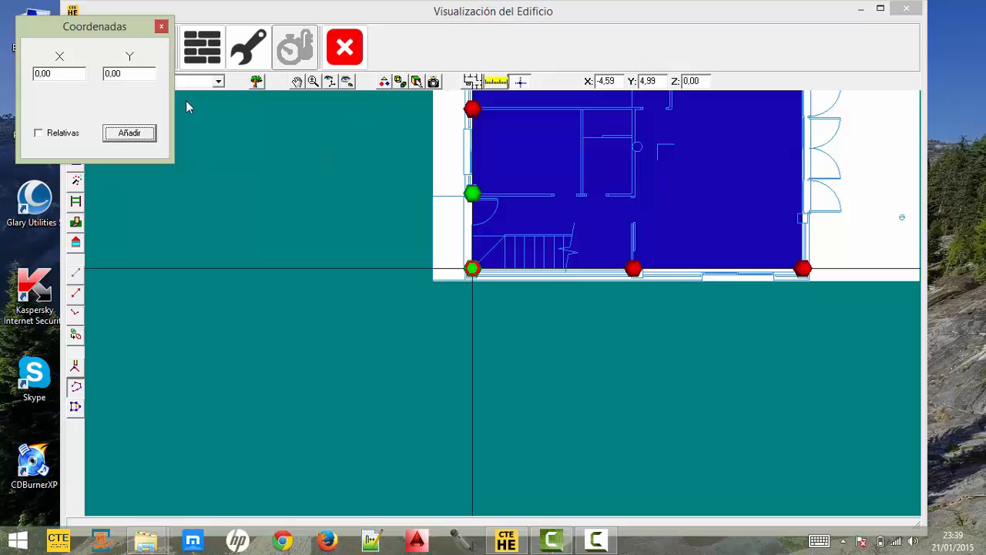
left_click_drag(54, 74, 20, 71)
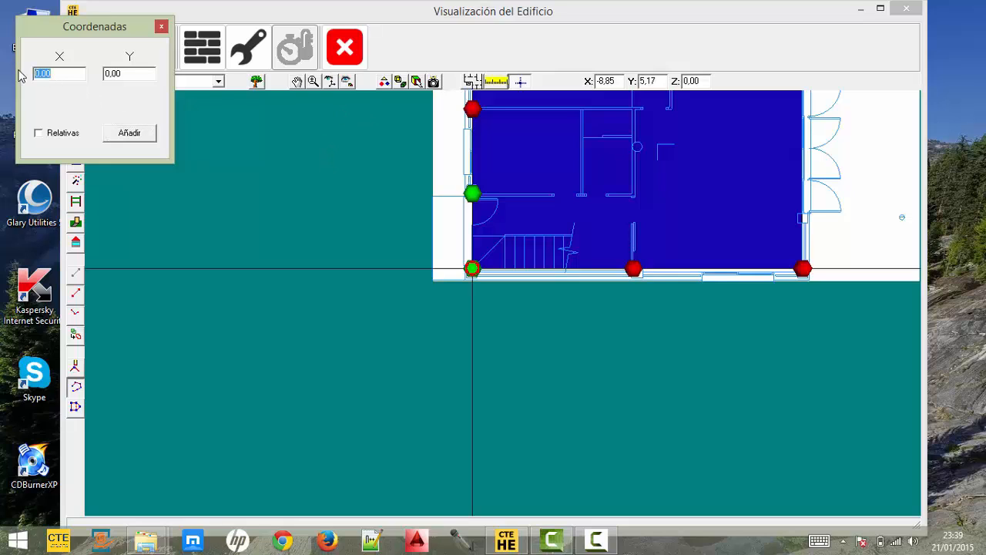
type("3,30")
key("BackSpace")
type("2")
left_click_drag(130, 74, 99, 74)
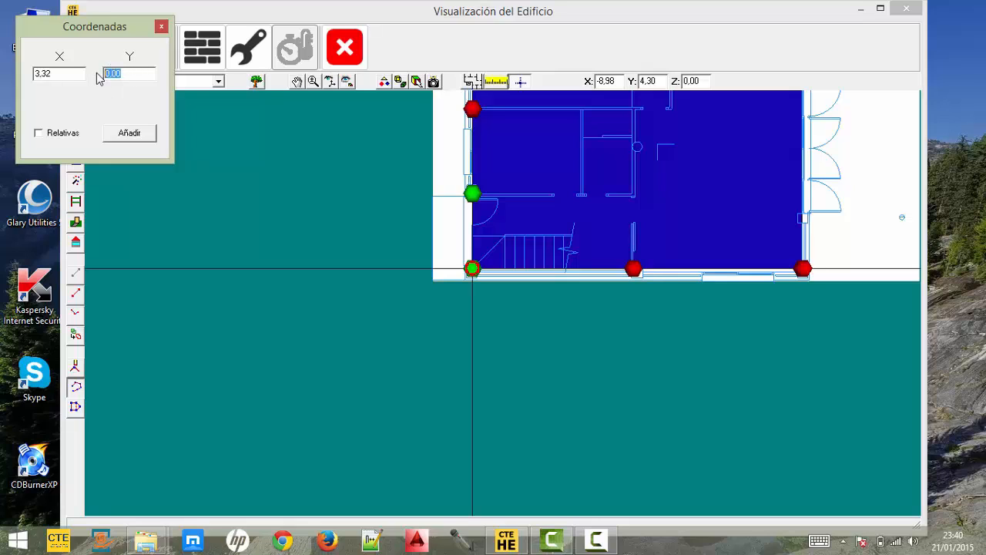
type("2,30")
left_click(140, 136)
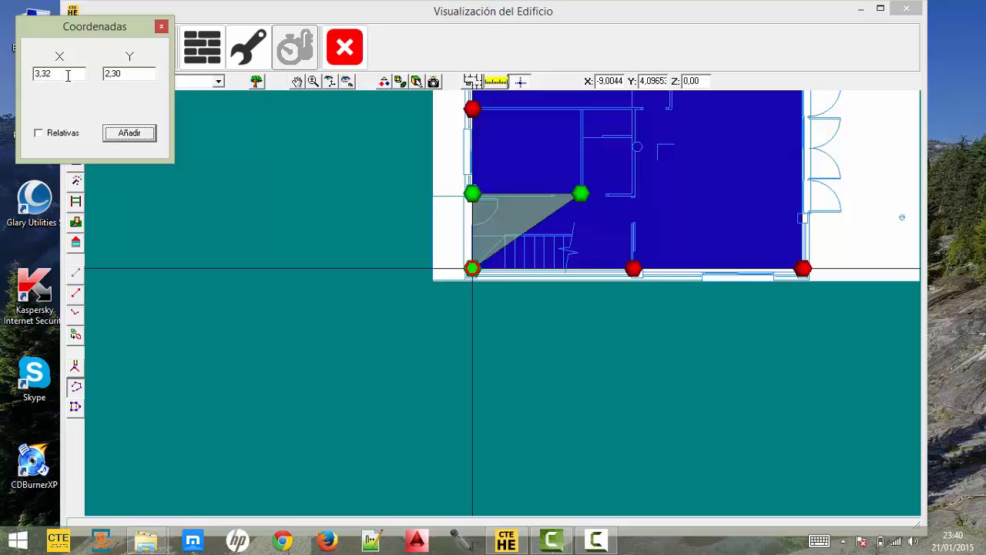
Complete the stair-area space with a vertex at X 4,92, Y 2,30 and the existing outline vertex below it, and finish the element
left_click_drag(51, 74, 15, 72)
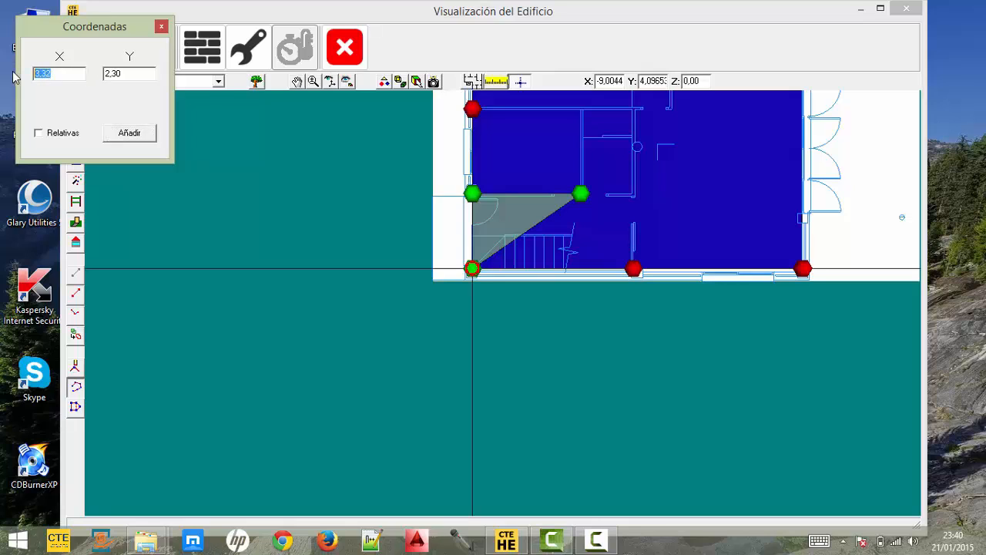
type("4,92")
left_click(131, 134)
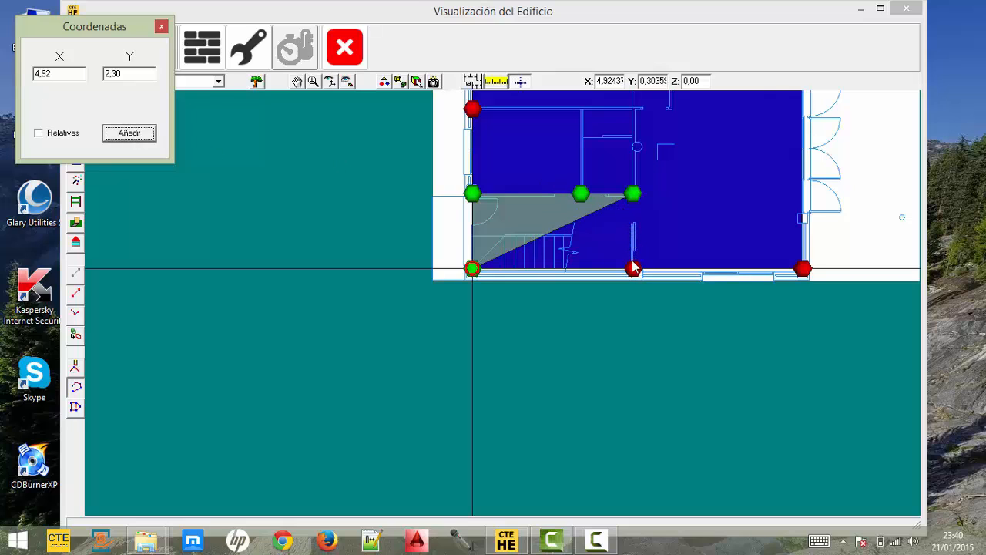
left_click(161, 27)
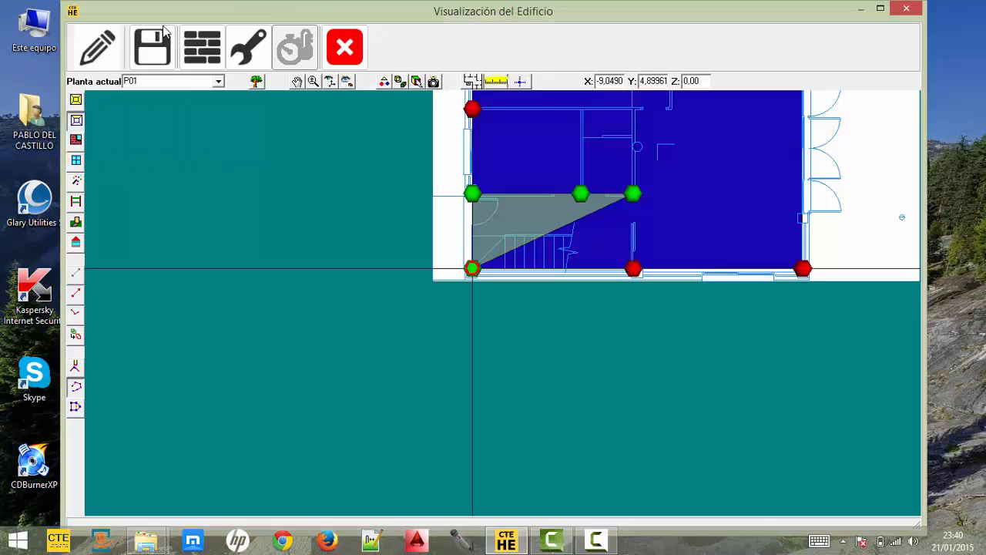
left_click(634, 269)
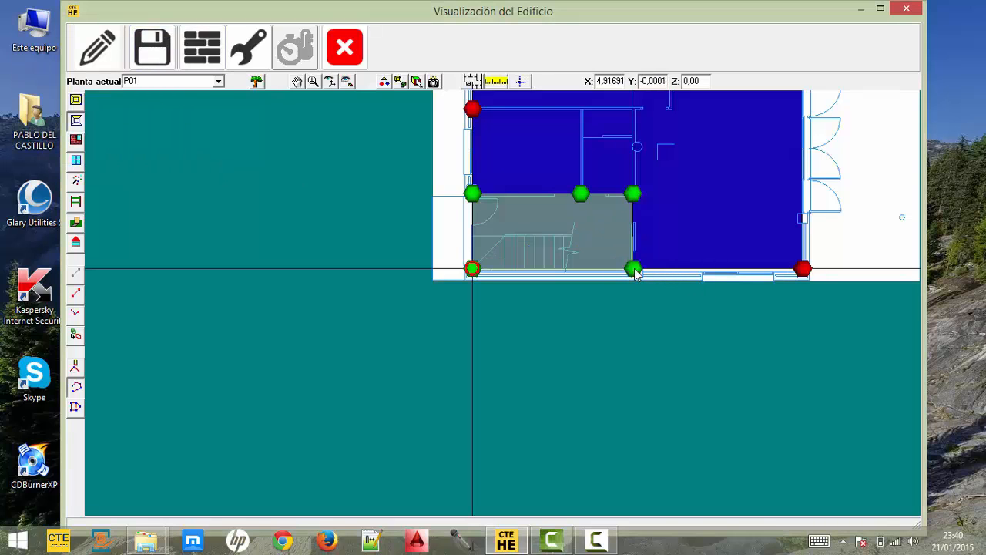
right_click(587, 245)
left_click(634, 367)
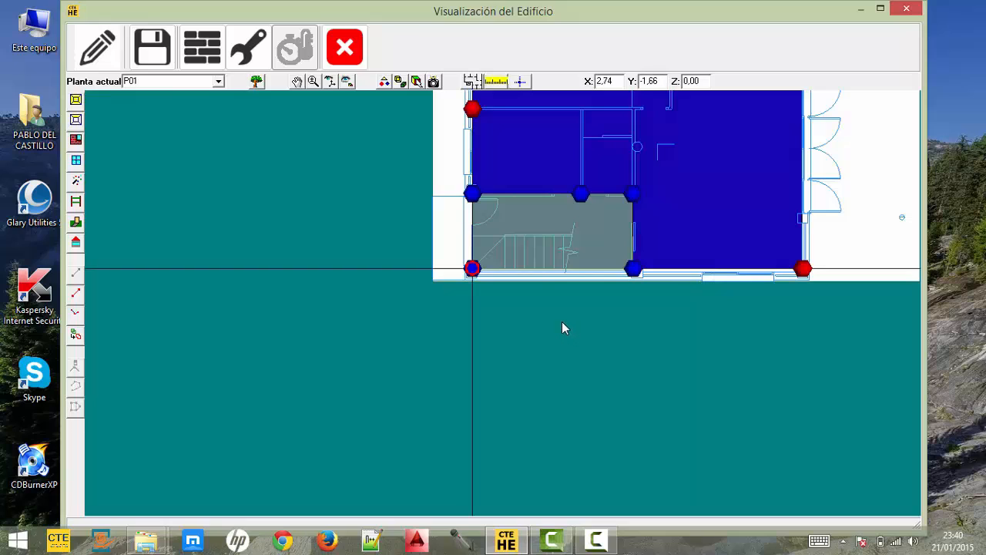
Save the building with all the ground-floor spaces defined on P01
scroll(570, 362, "down", 1)
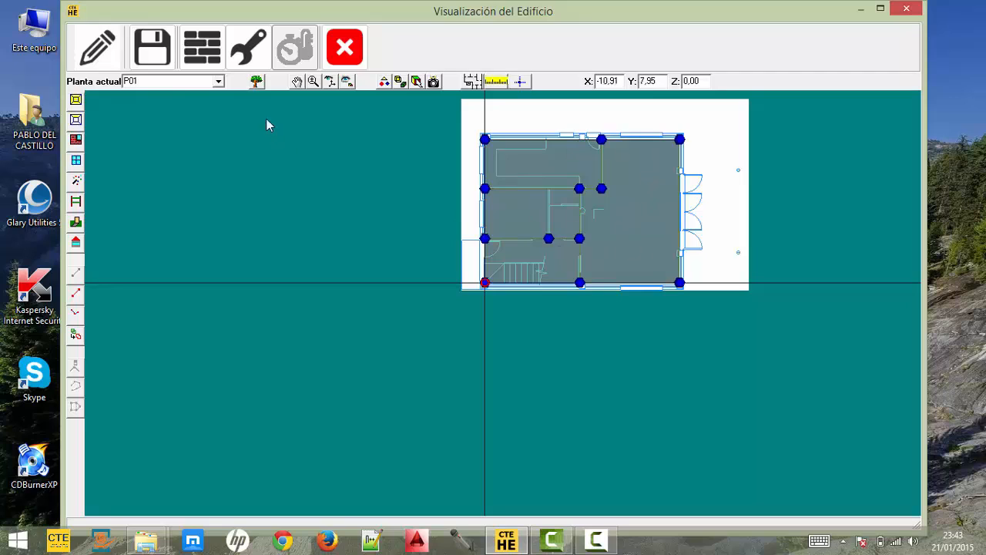
left_click(154, 48)
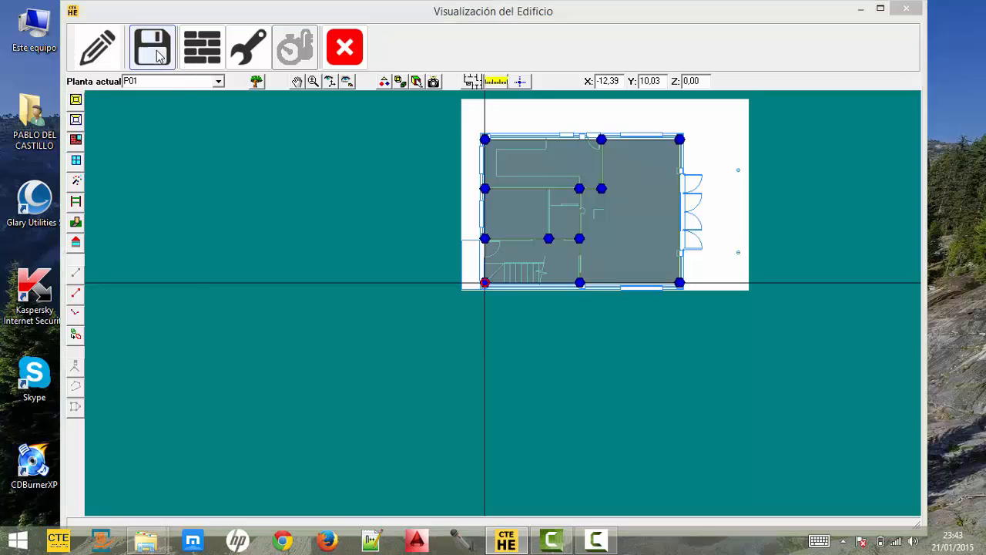
left_click(547, 321)
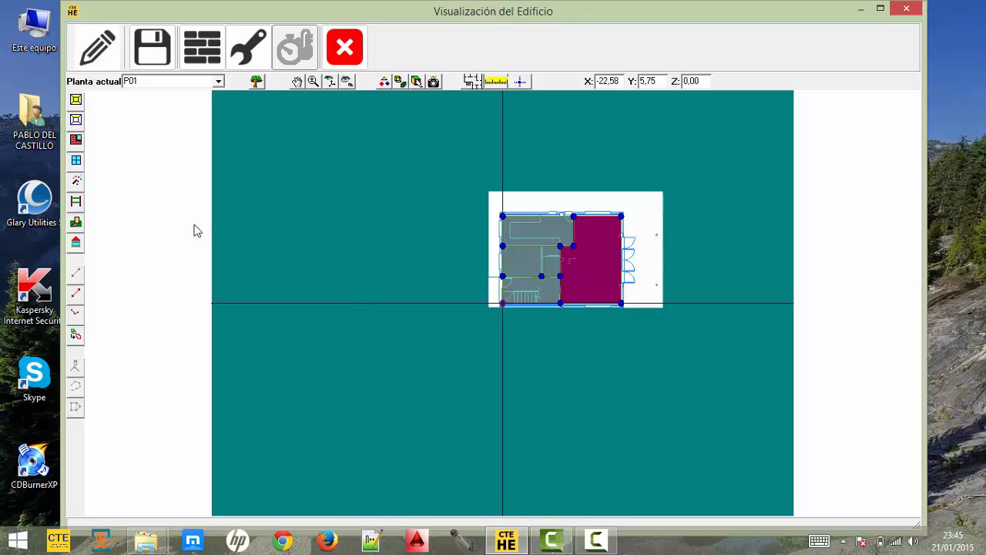
Create the walls around the P01 spaces and inspect them in a free 3D view
left_click(73, 144)
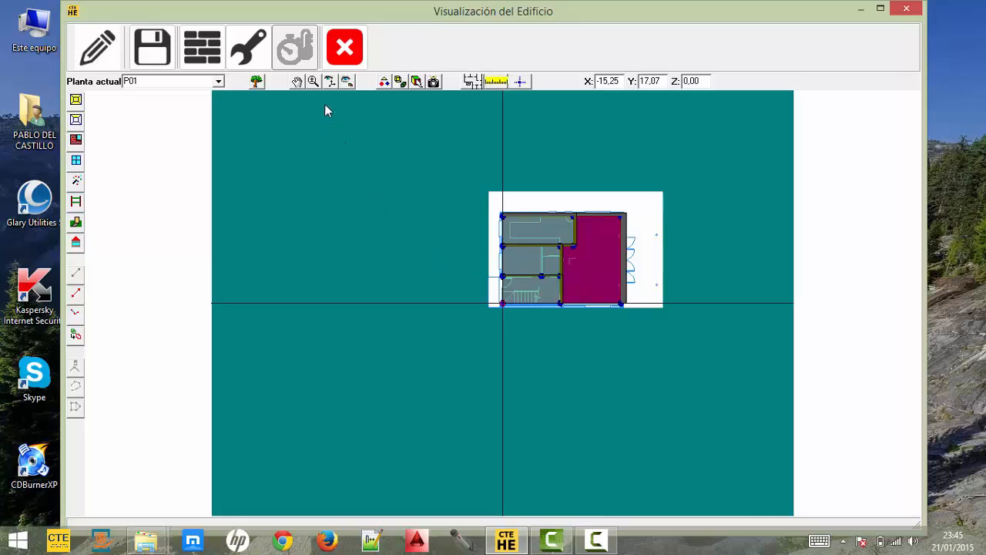
left_click(313, 82)
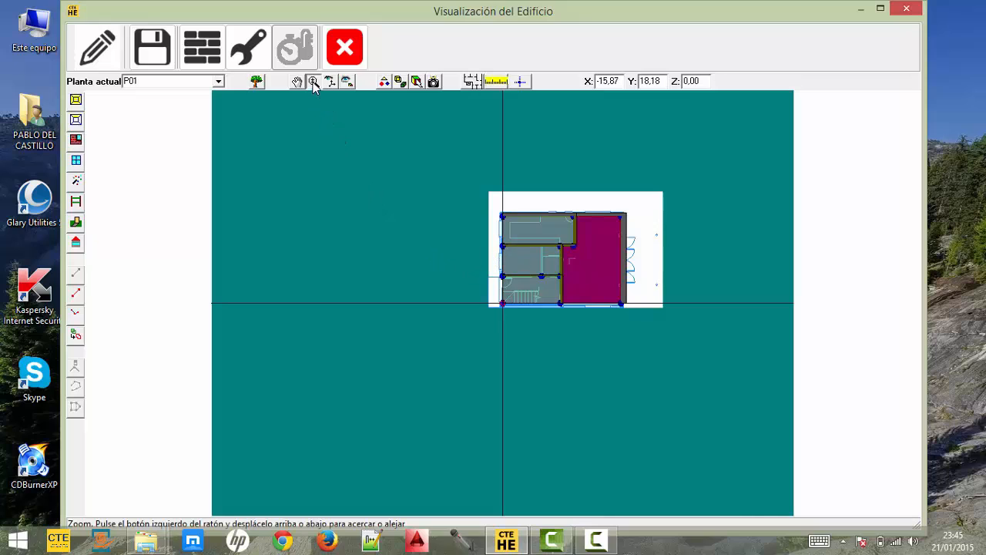
left_click(331, 83)
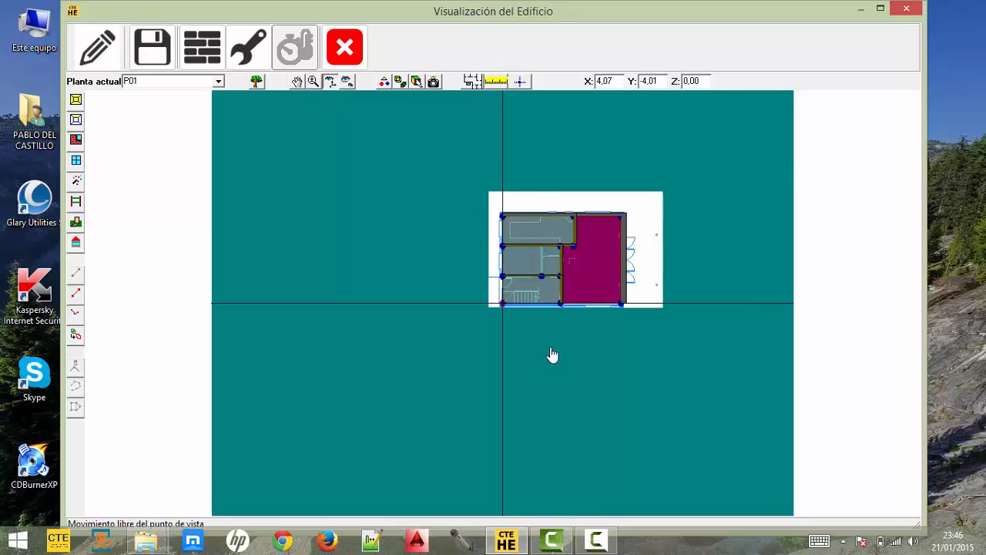
left_click_drag(552, 354, 588, 332)
left_click_drag(639, 242, 422, 236)
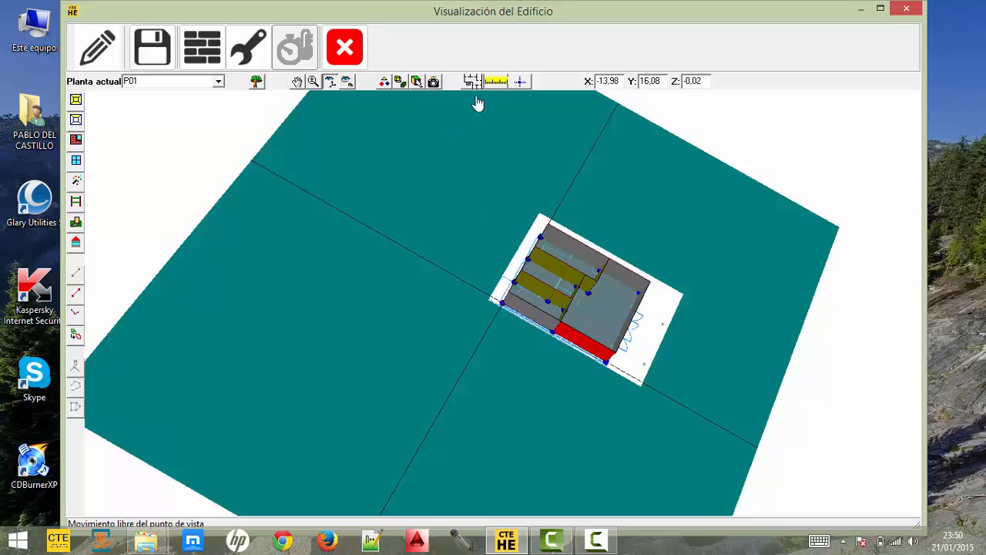
Generate the automatic slabs (Forjado Automático) for all P01 spaces in plan view
left_click(347, 82)
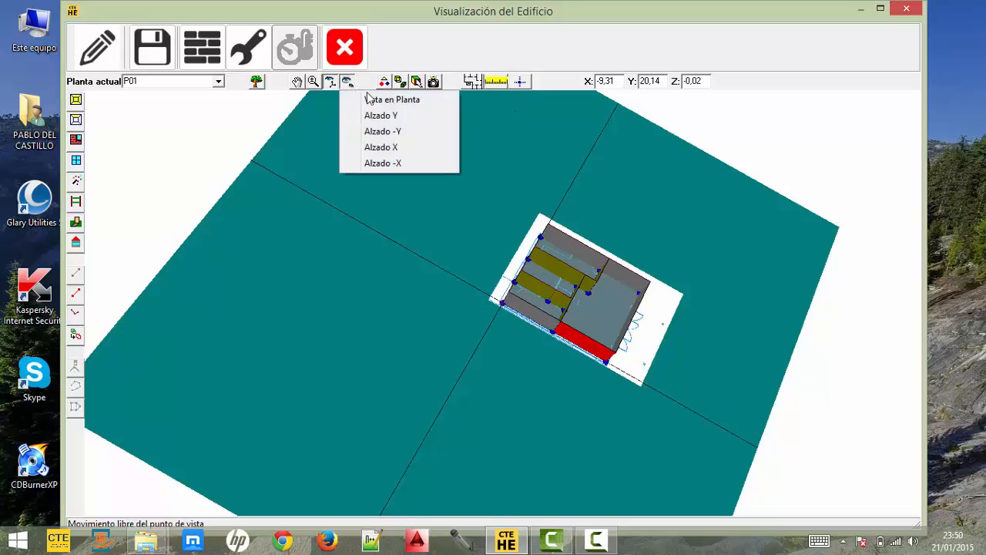
left_click(374, 97)
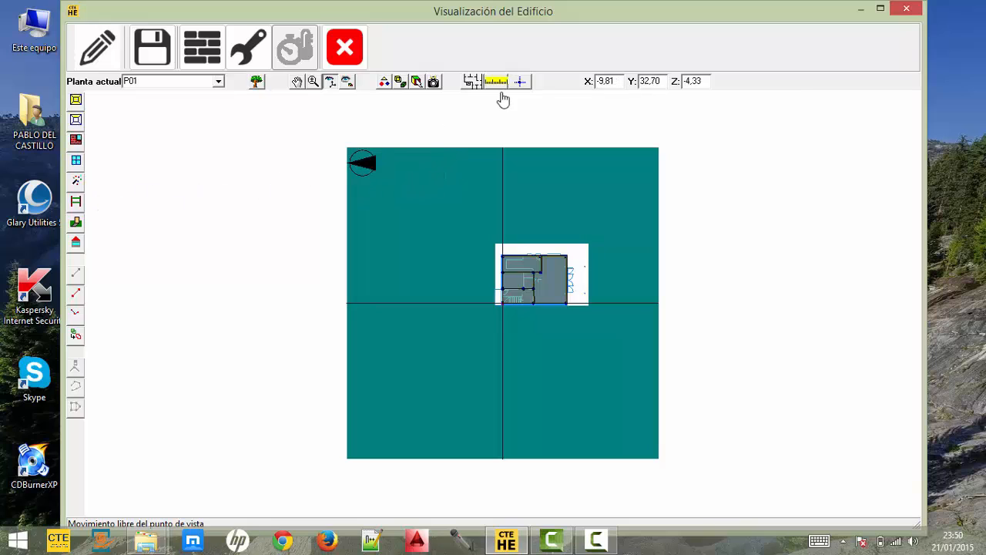
left_click(313, 82)
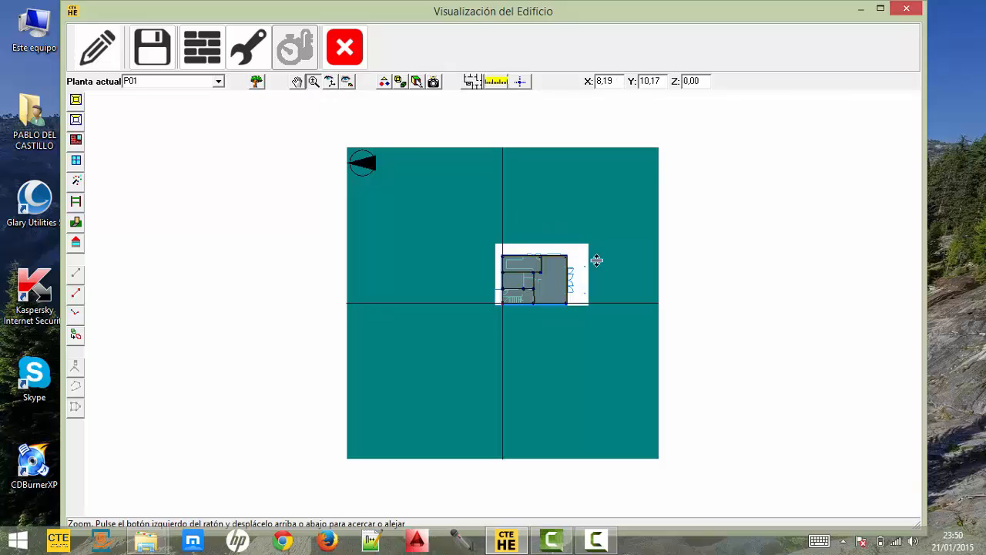
left_click_drag(596, 260, 654, 235)
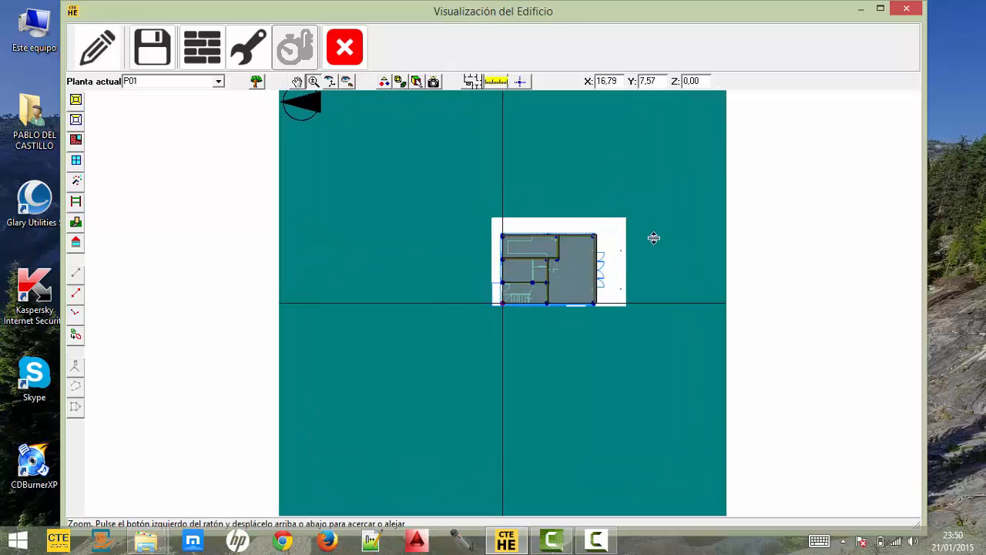
left_click(76, 202)
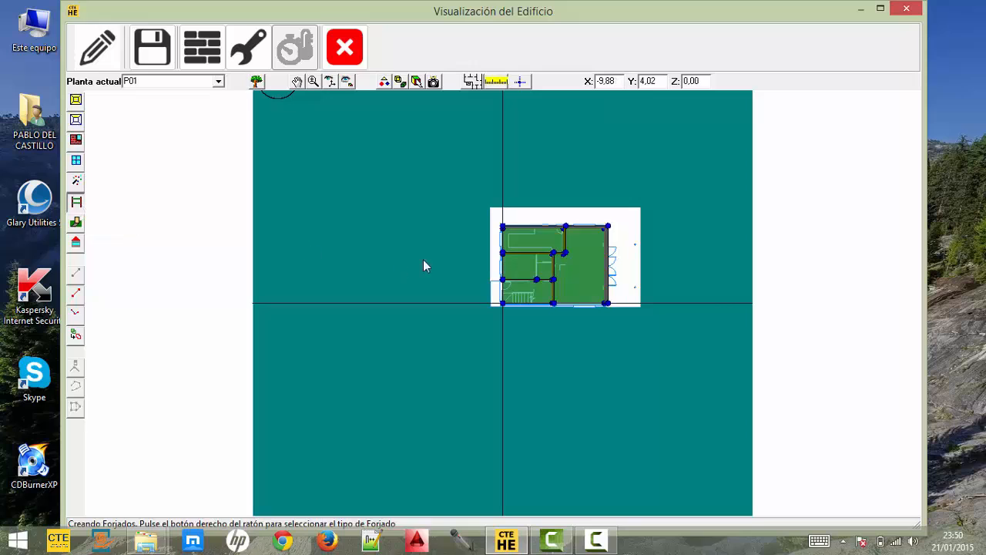
right_click(574, 266)
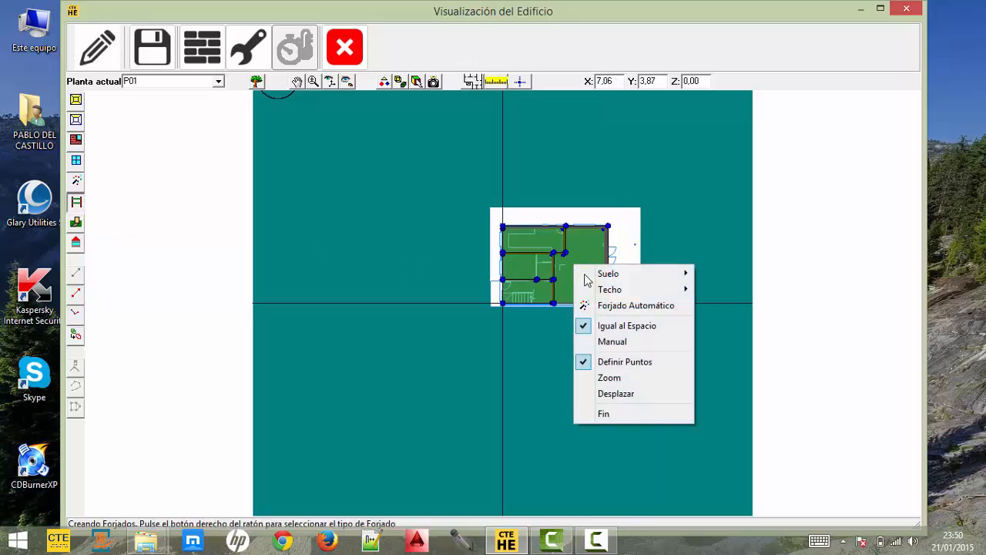
left_click(625, 306)
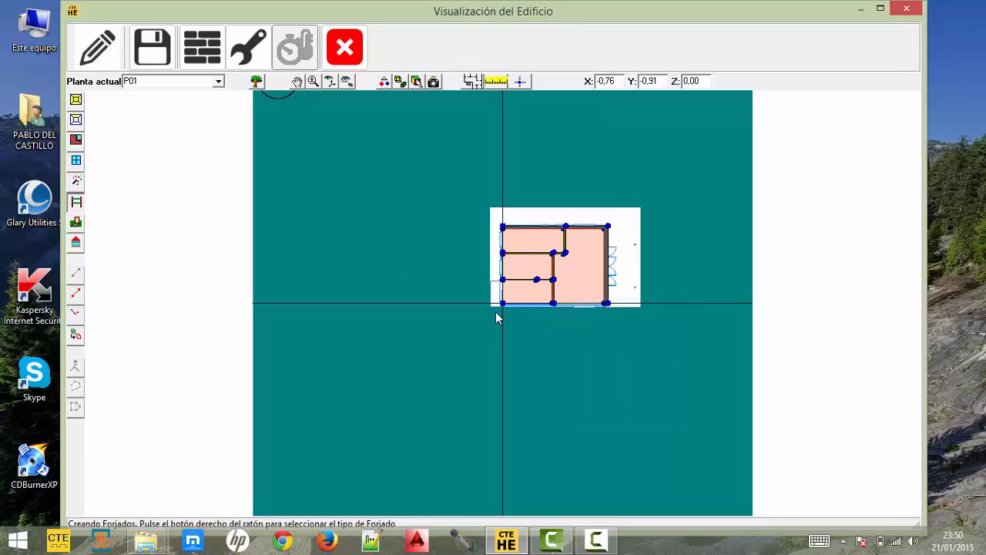
Assign the Suelo P. Baja construction to the ground-contact floor P01_E01_FTER001
left_click(257, 82)
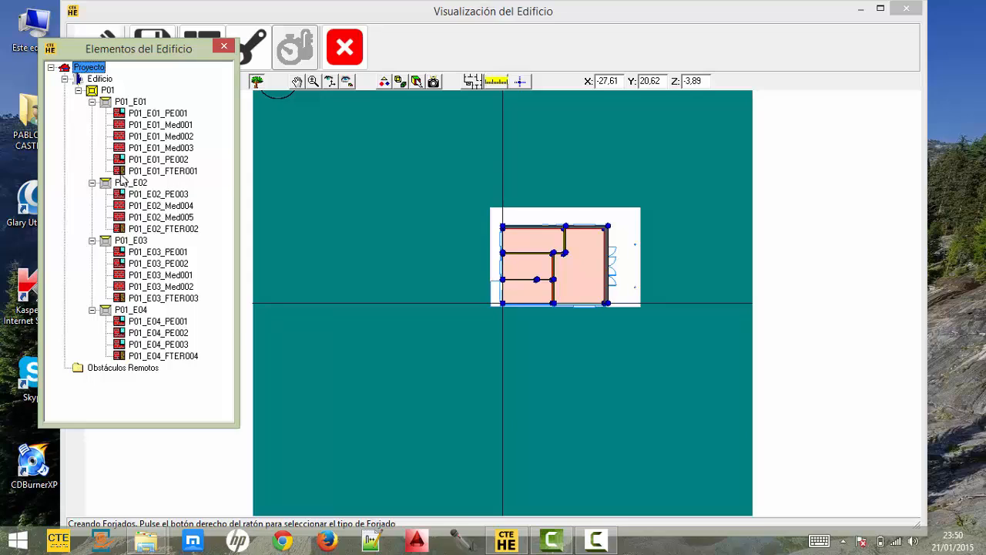
right_click_drag(130, 175, 142, 182)
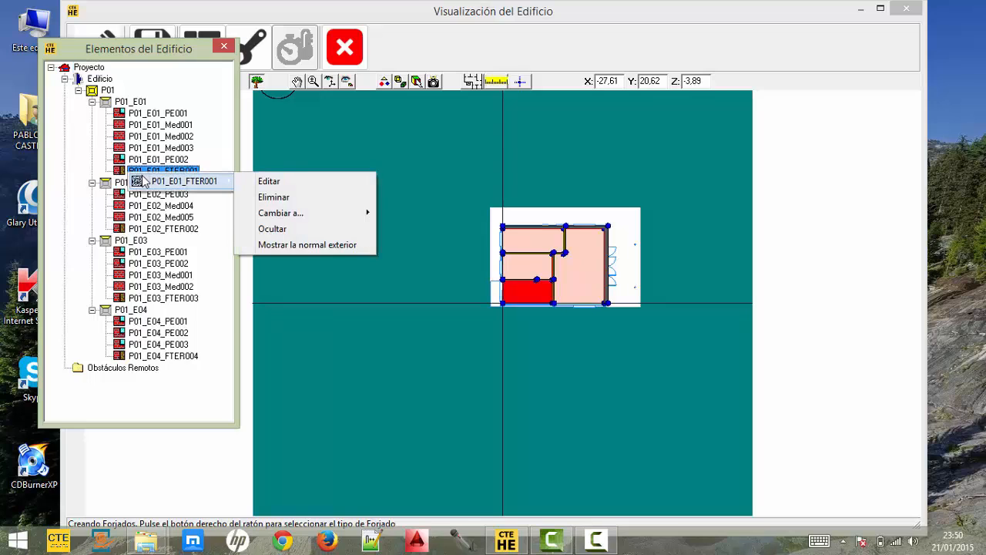
left_click(261, 182)
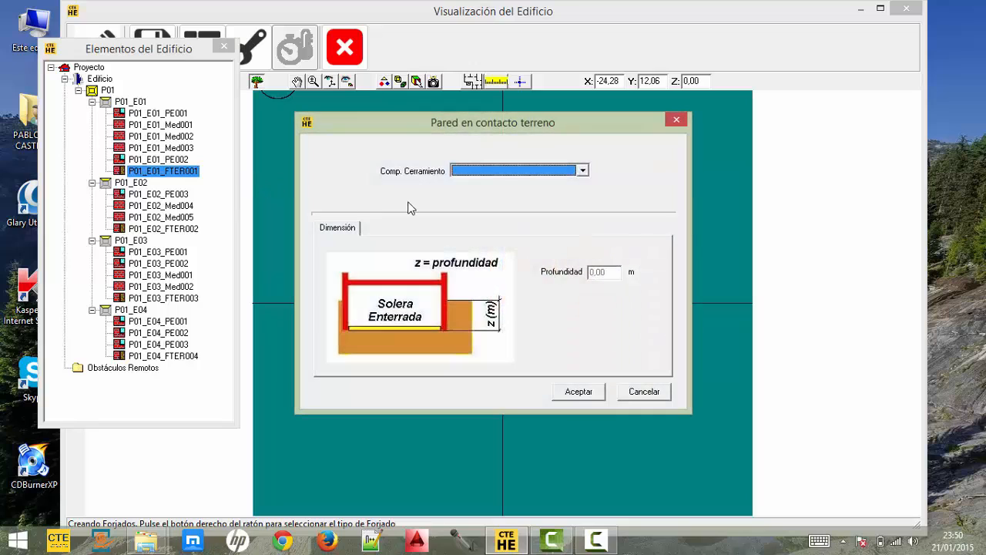
left_click(494, 170)
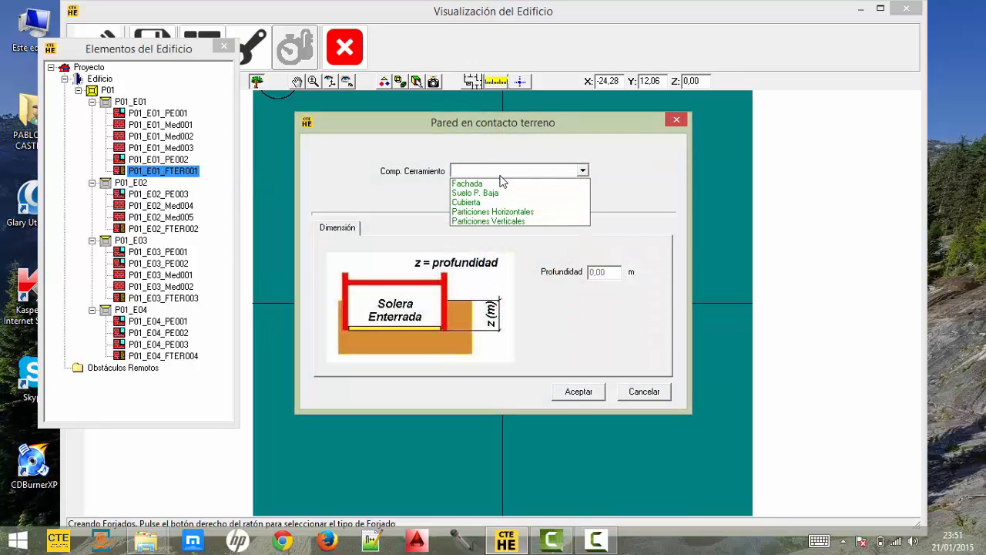
left_click(497, 193)
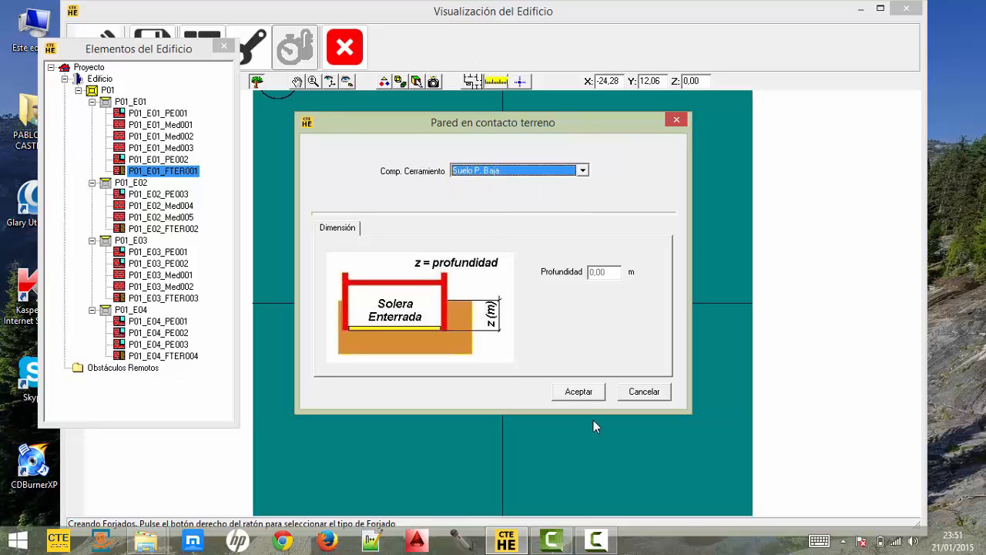
left_click(583, 395)
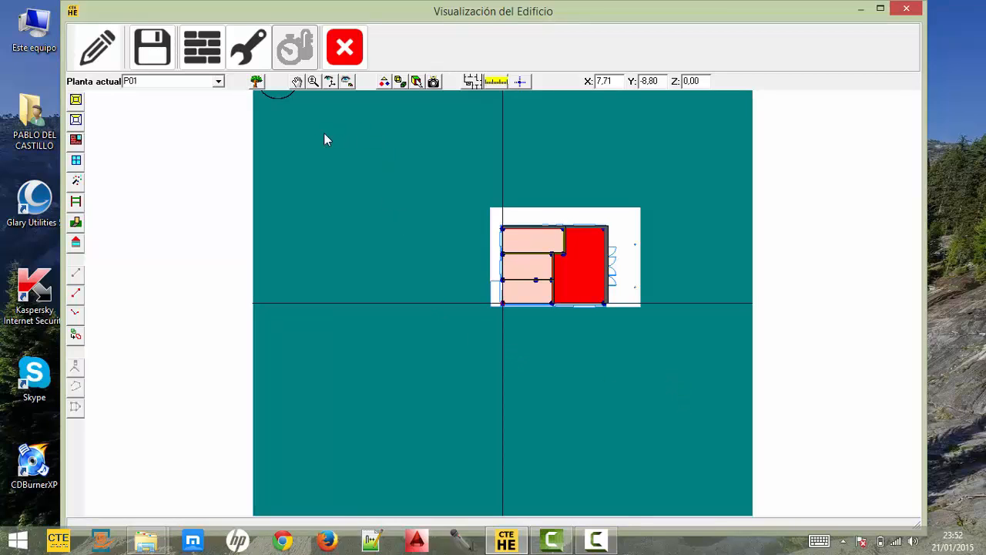
Open the exterior wall P01_E01_PE001 of space P01_E01 for editing from the building element tree
left_click(329, 81)
left_click_drag(416, 231, 536, 336)
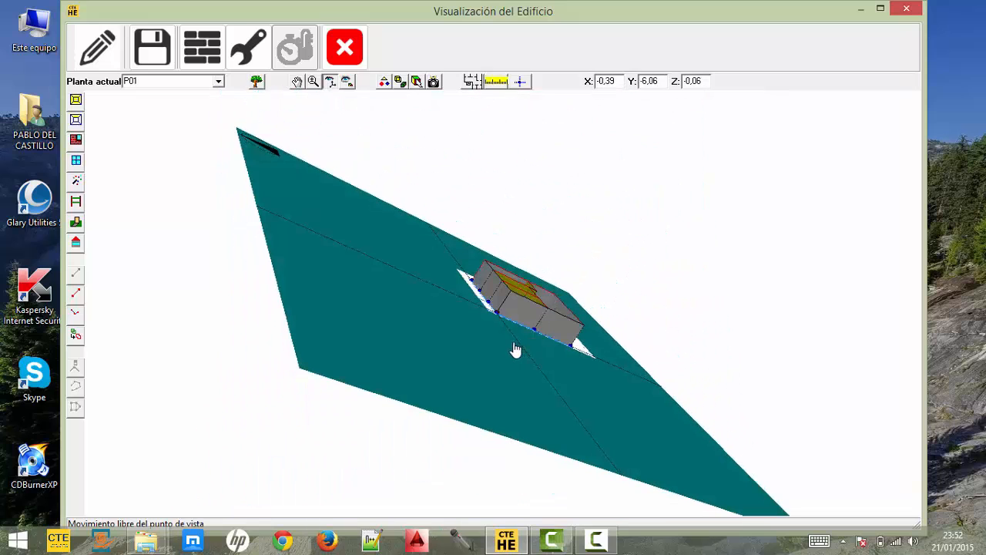
left_click(314, 83)
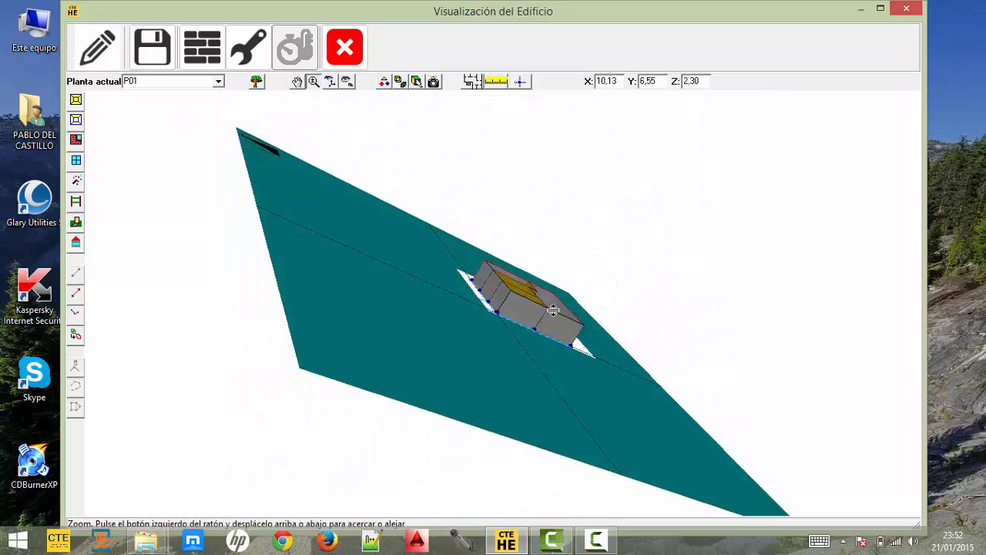
left_click_drag(553, 310, 449, 159)
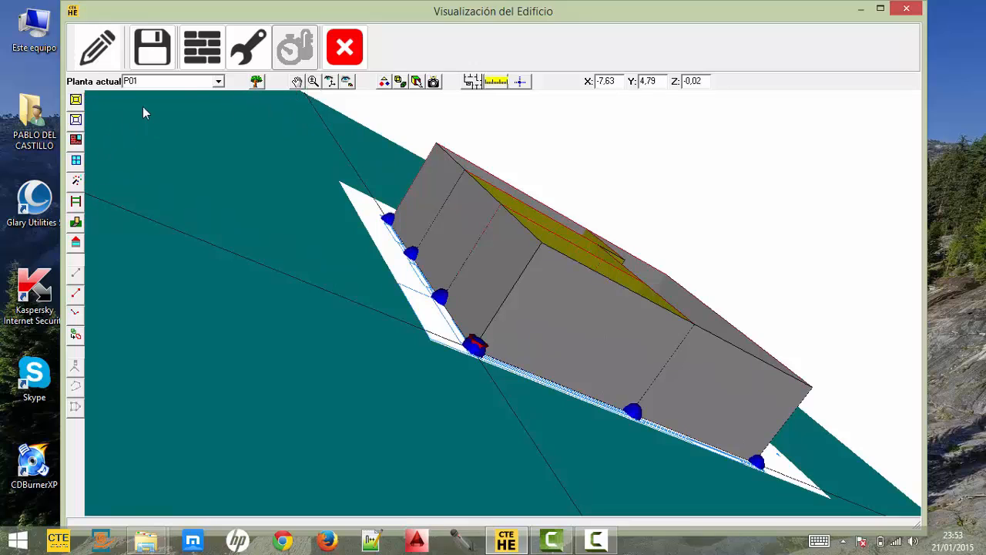
left_click(255, 82)
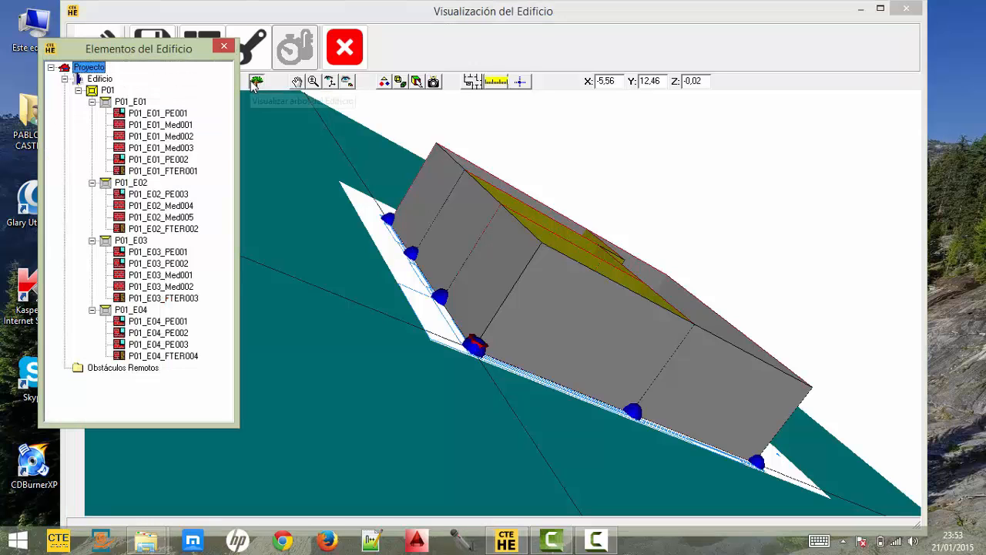
left_click(147, 113)
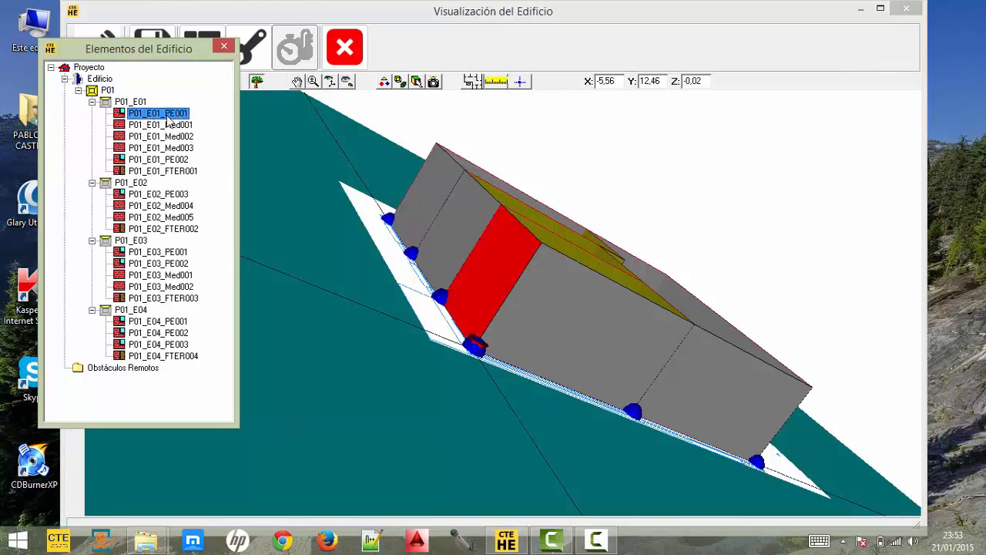
right_click(171, 114)
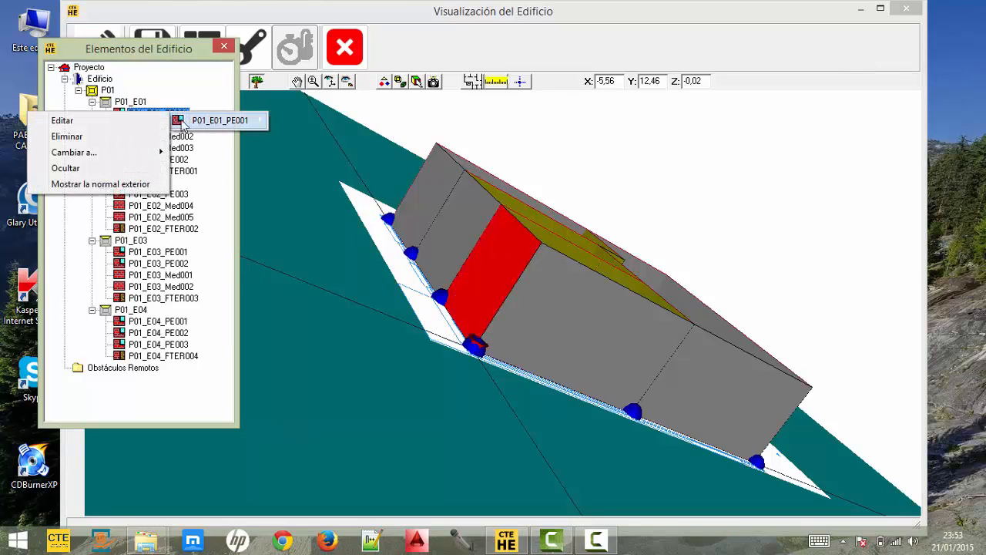
left_click(123, 126)
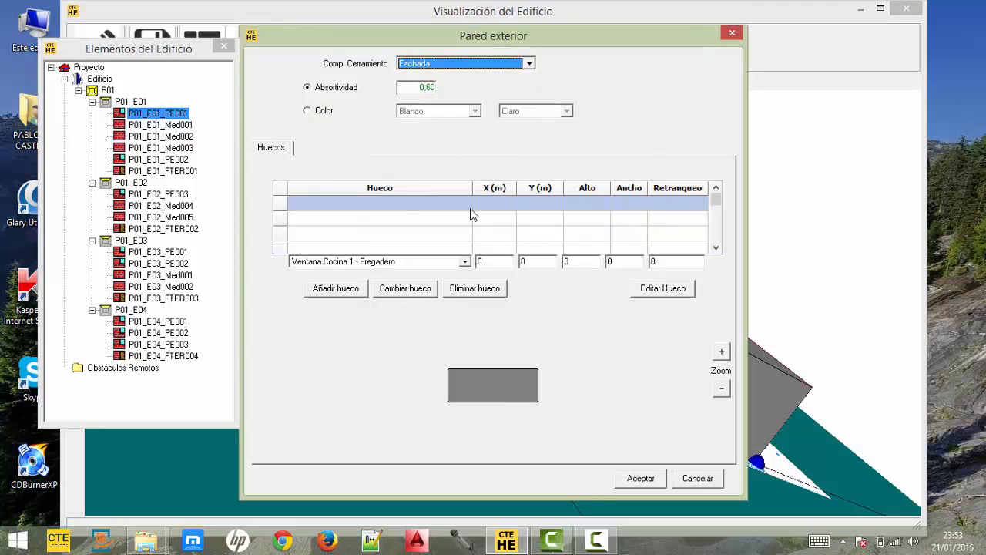
Add the opening Ventana entrada to the wall at X 0,10, Y 1, with height 1,10, width 1,20 and setback 0,15
left_click(465, 263)
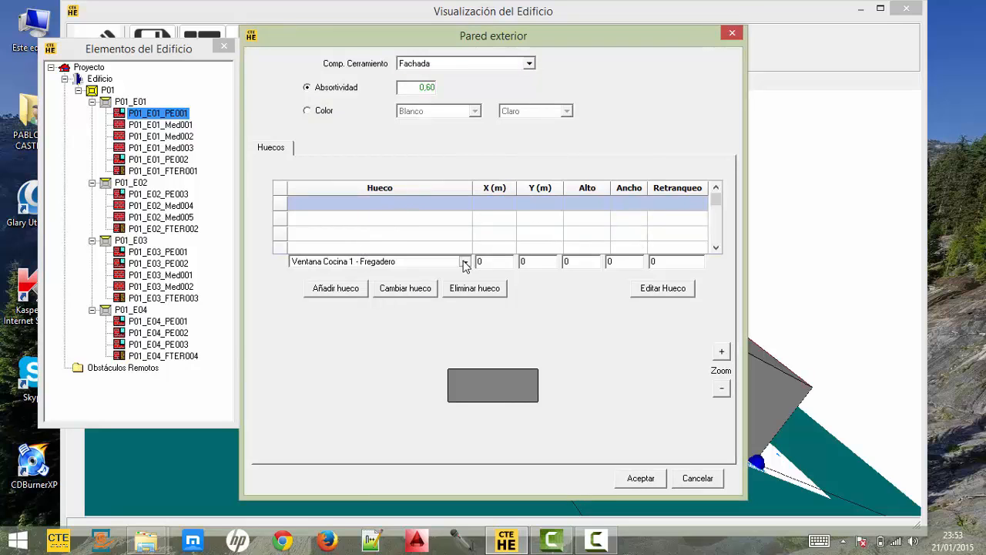
scroll(467, 283, "down", 2)
scroll(466, 282, "down", 3)
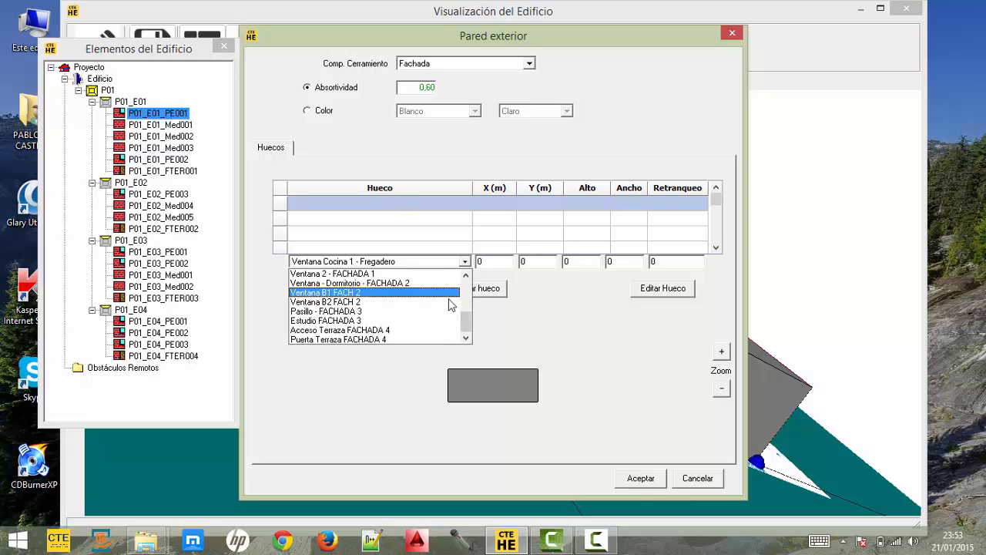
scroll(423, 299, "up", 4)
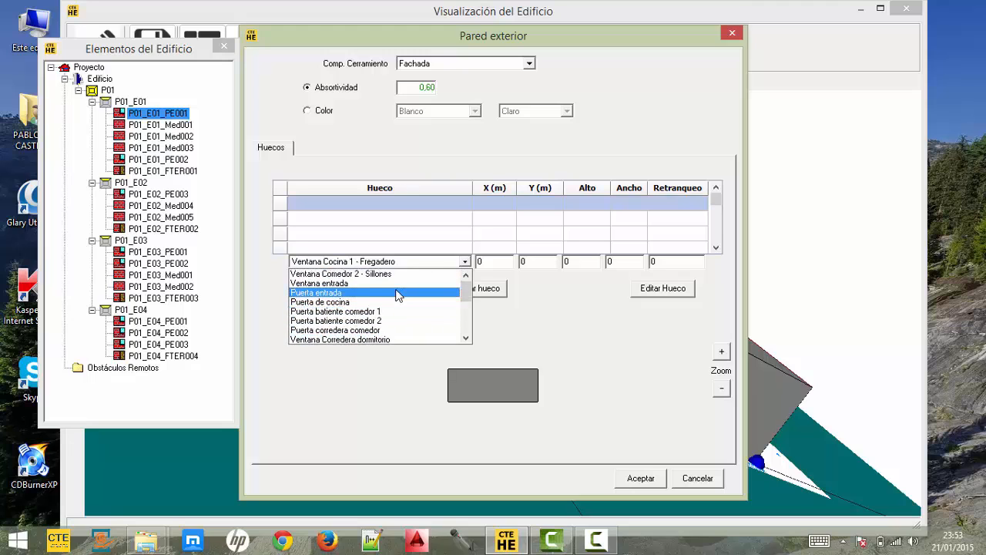
scroll(397, 296, "up", 2)
left_click(385, 311)
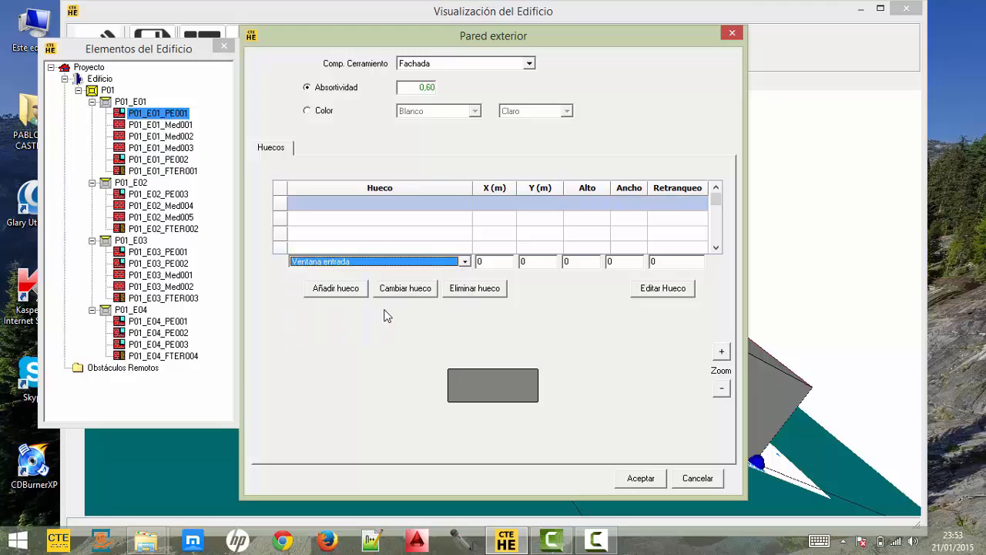
left_click(483, 261)
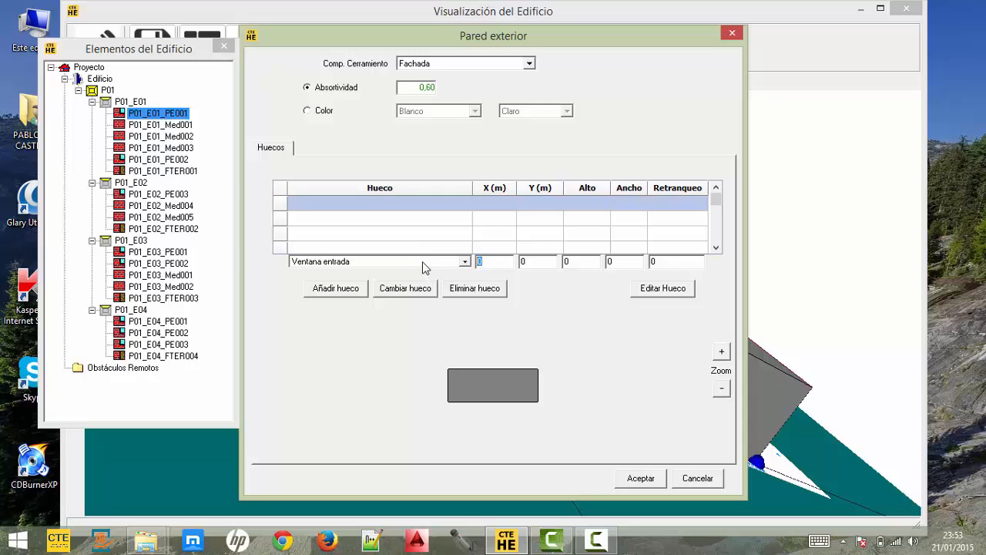
type("0,10")
left_click(536, 262)
left_click(565, 262)
type("1,10")
left_click(606, 262)
type("1,20")
left_click(656, 262)
type(",")
left_click(342, 291)
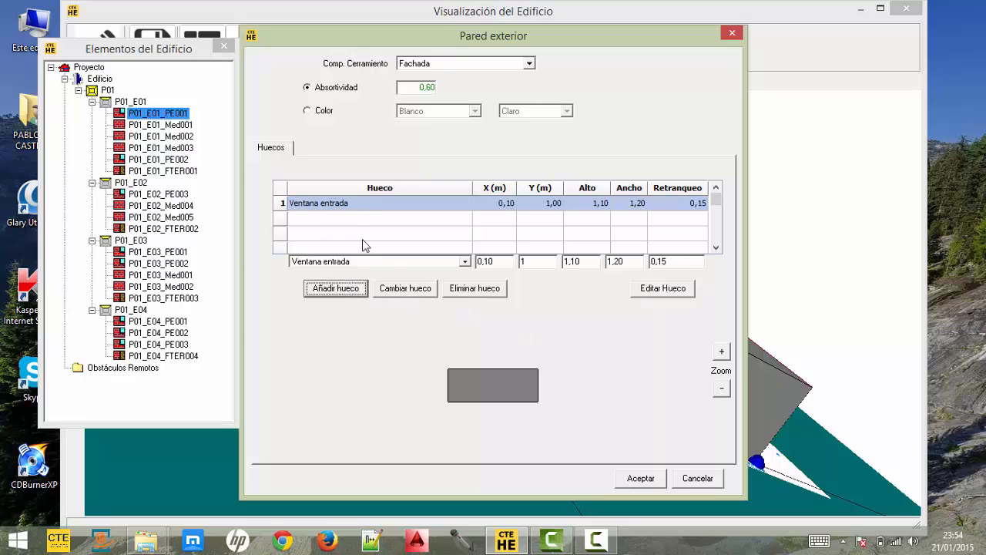
Add the opening Puerta entrada at X 1,30, Y 0, with height 2,10 and width 0,90, and accept the wall's openings
left_click(455, 263)
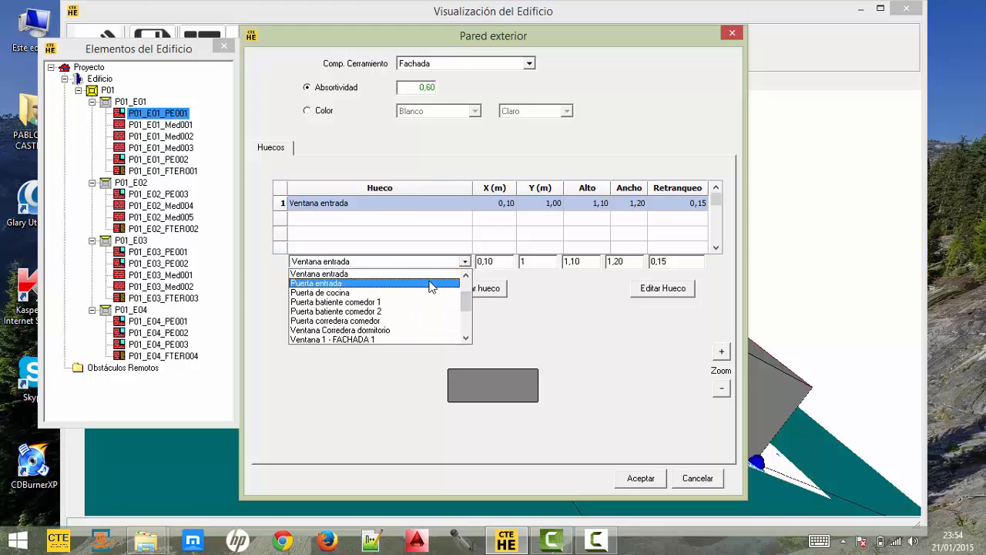
left_click(430, 284)
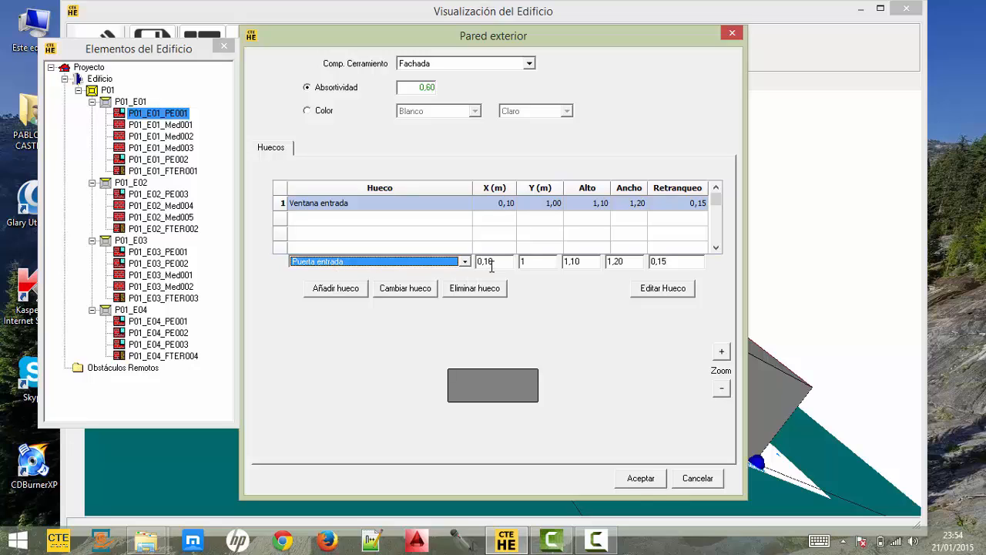
left_click_drag(499, 265, 477, 265)
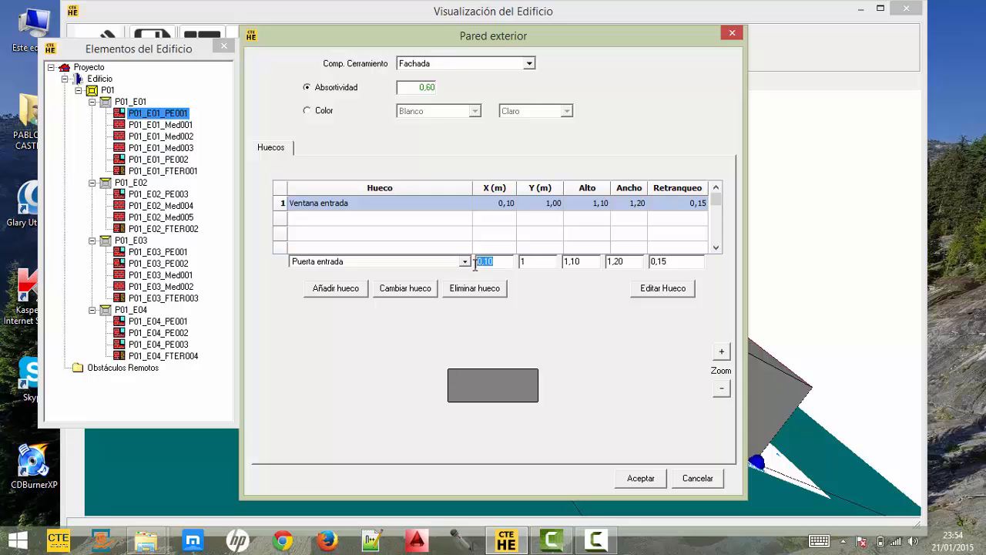
type("1,30")
left_click_drag(529, 262, 522, 263)
type("0")
double_click(586, 263)
type("2,10")
left_click(624, 264)
left_click_drag(620, 263, 606, 263)
type("0")
left_click(336, 291)
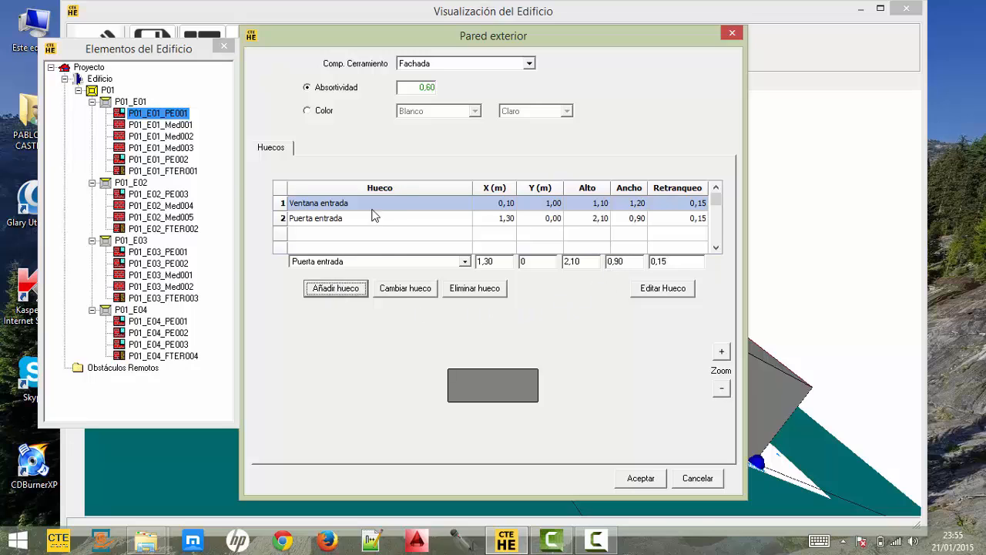
left_click(635, 479)
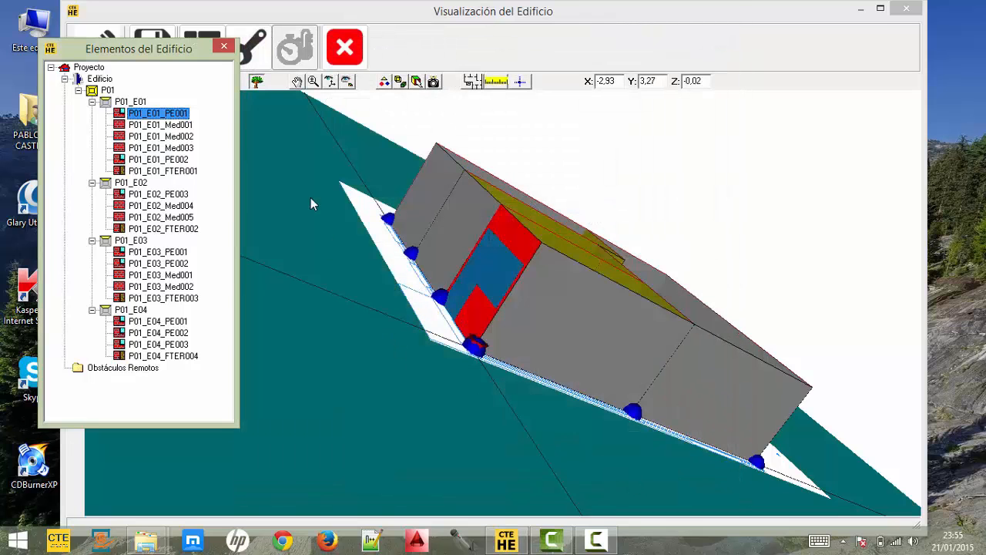
Close the element tree and inspect the entrance wall's window and door in a free 3D view
left_click(222, 46)
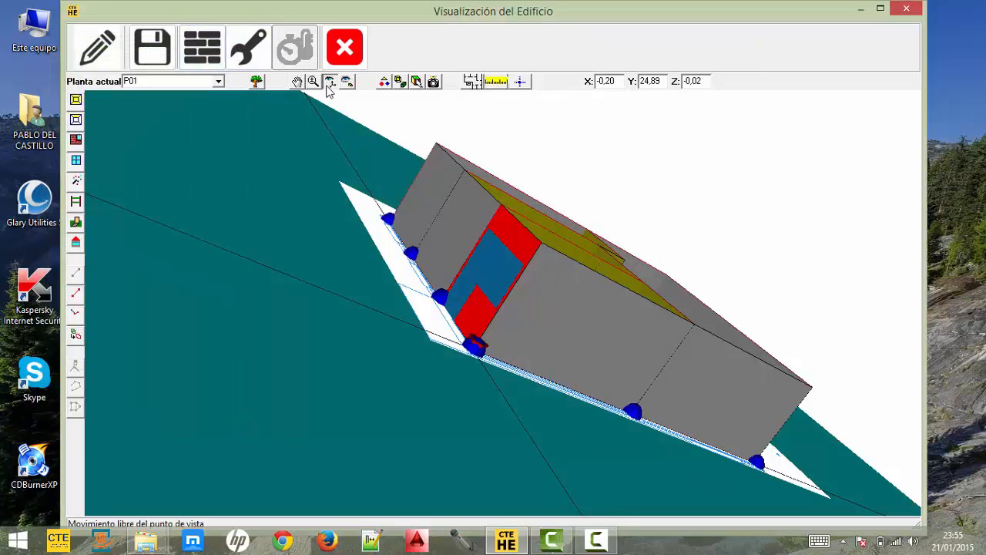
left_click(328, 85)
left_click_drag(310, 213, 489, 278)
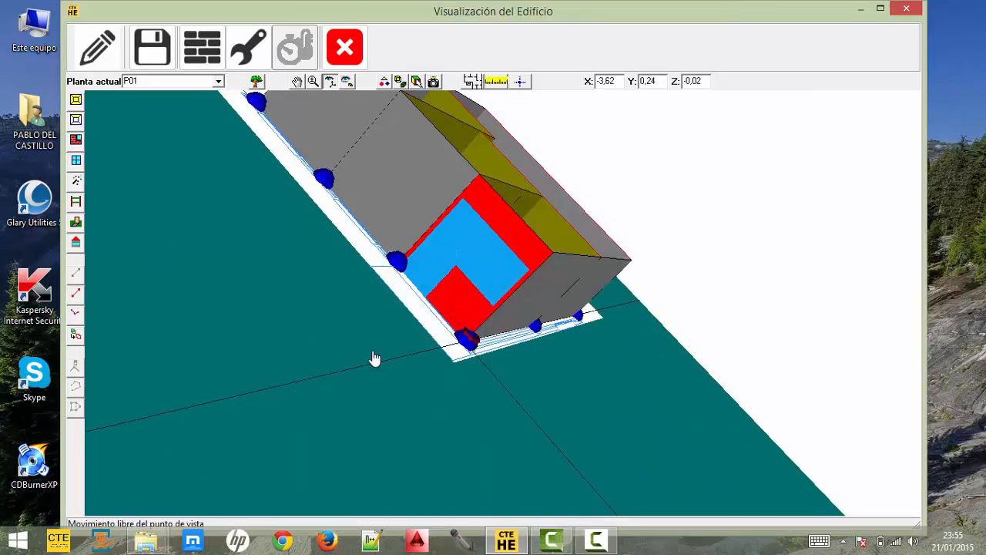
left_click_drag(374, 358, 298, 246)
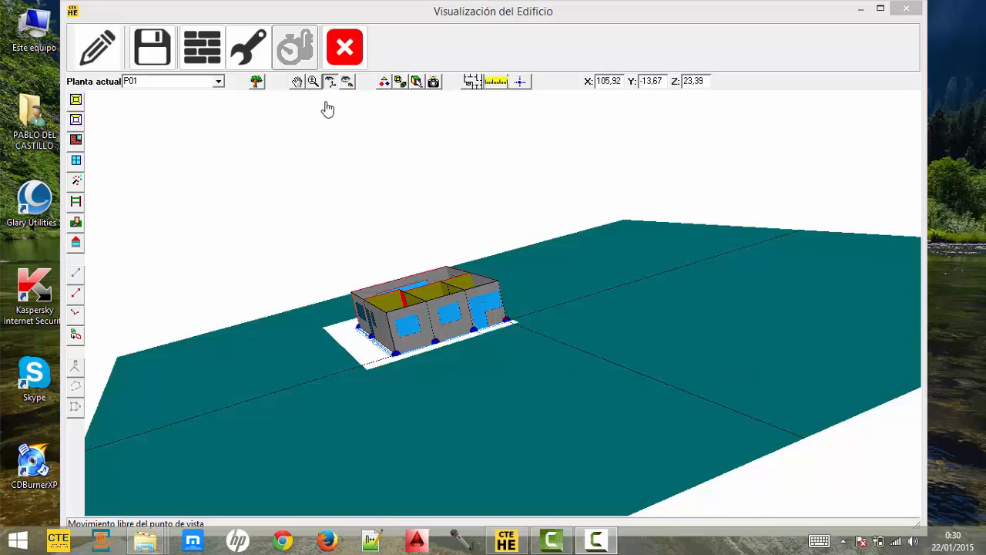
Switch to the plan view and start a new floor P02 with P01 as its previous floor
left_click(346, 81)
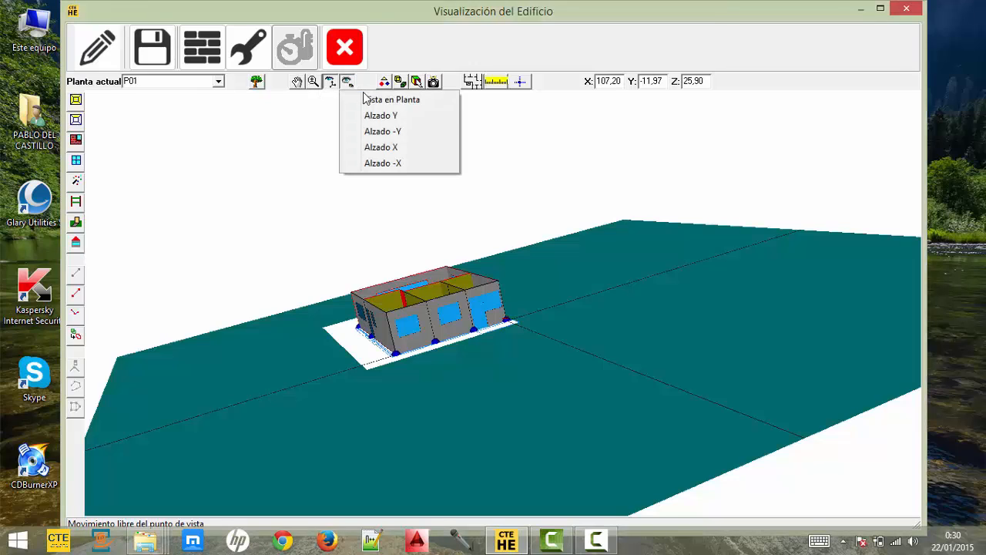
left_click(370, 100)
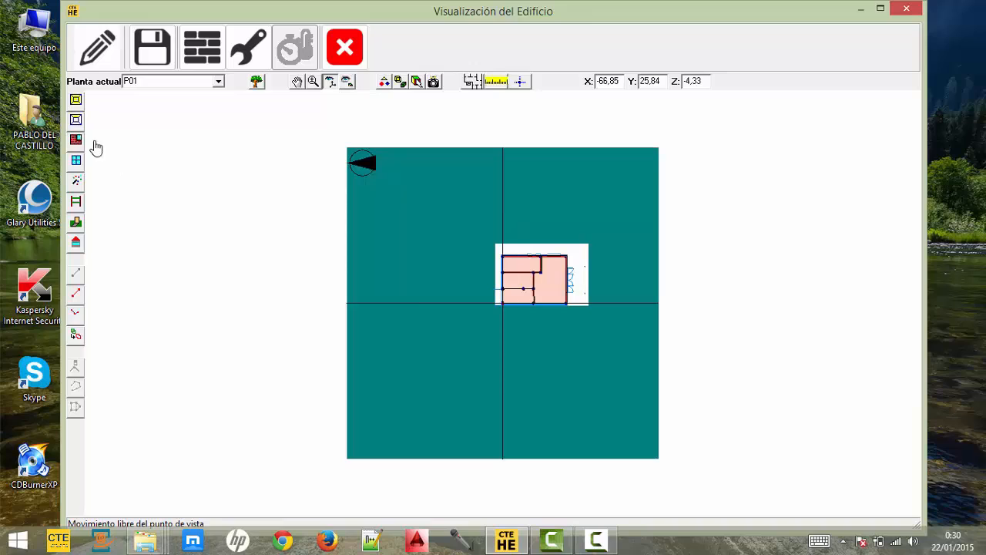
left_click(77, 101)
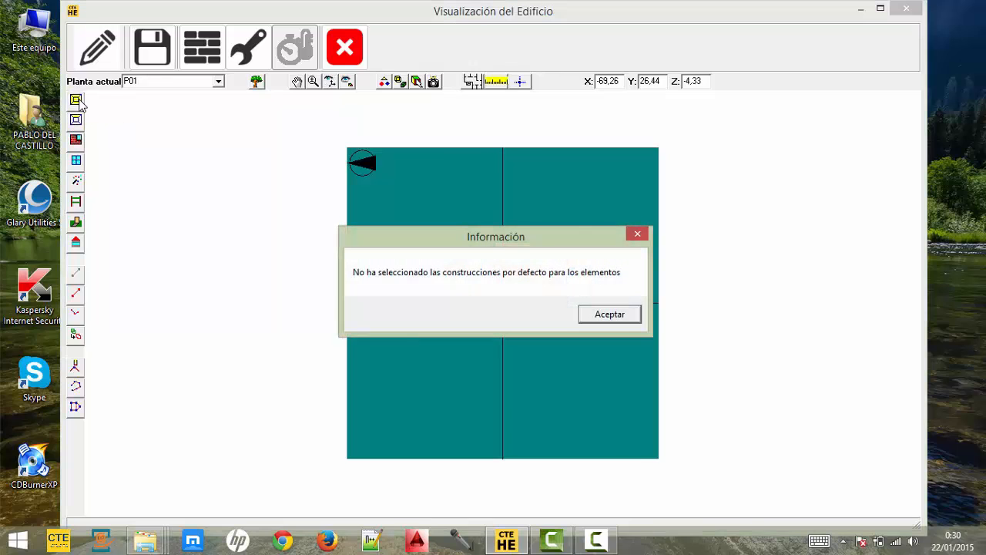
left_click(622, 316)
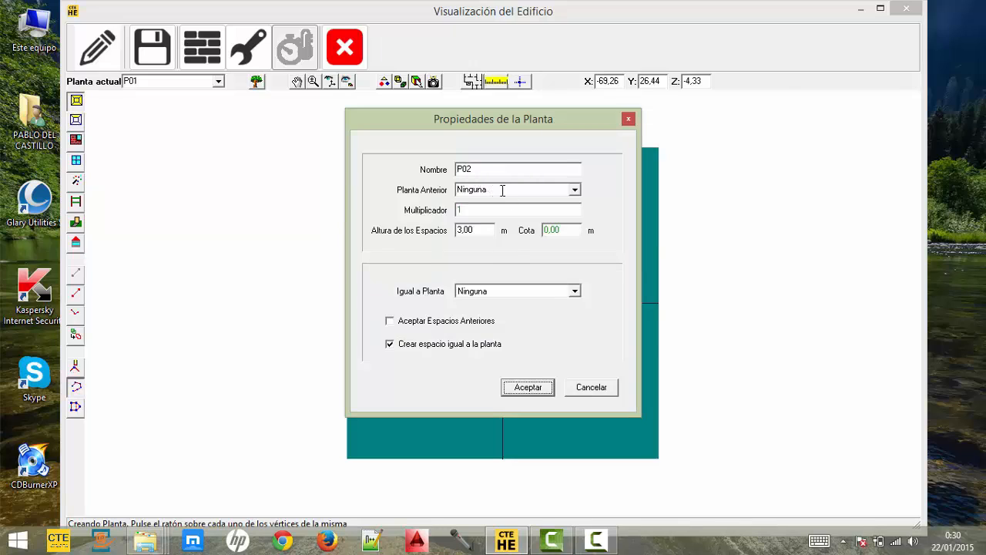
left_click(574, 189)
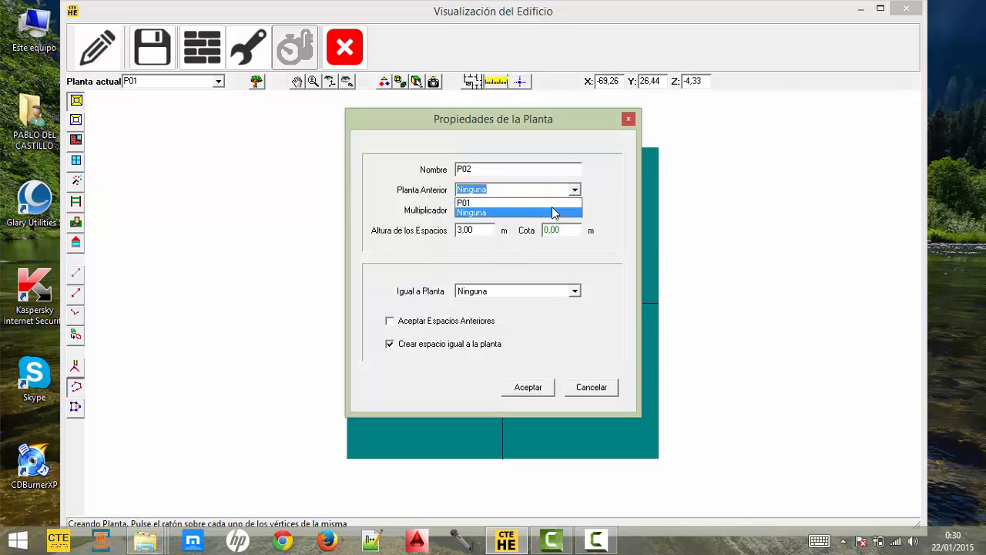
left_click(551, 203)
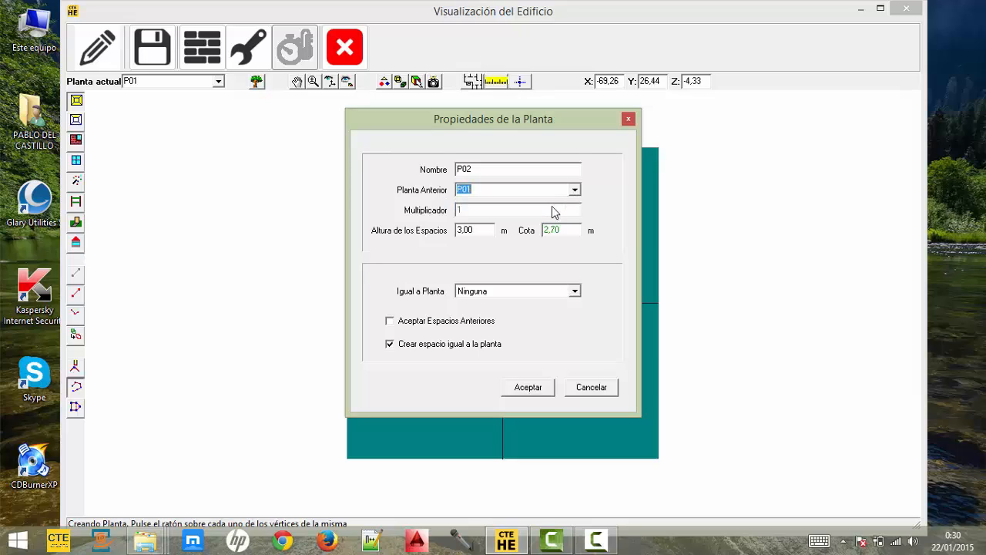
Set P02's space height to 2,70 m, make the floor equal to P01 and accept its properties
left_click(478, 230)
left_click_drag(478, 231, 455, 235)
type("2")
left_click(522, 290)
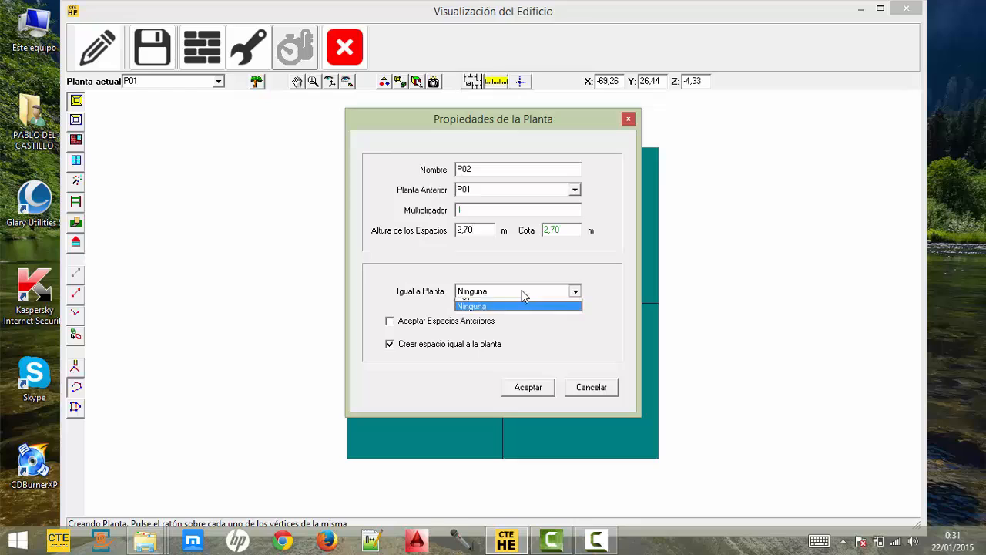
left_click(514, 300)
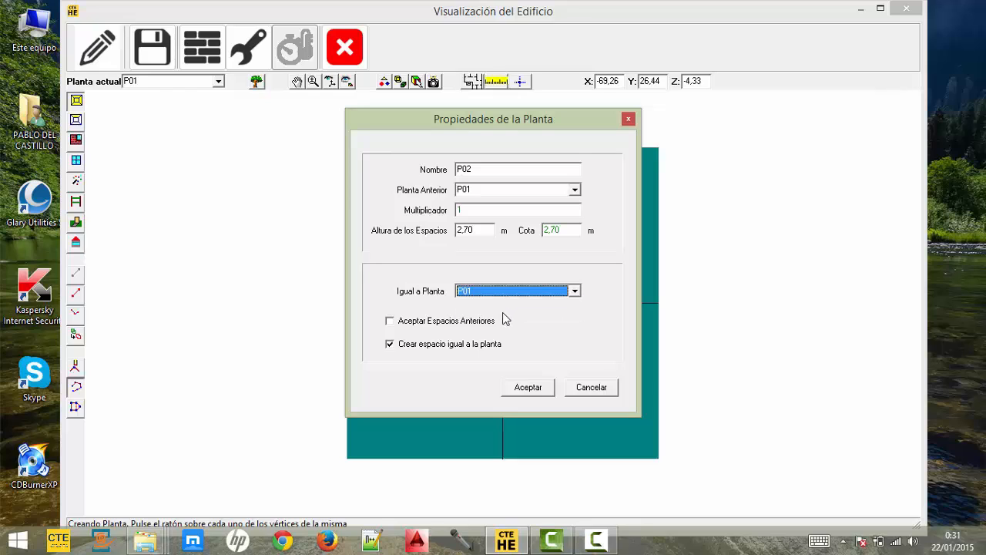
left_click(531, 387)
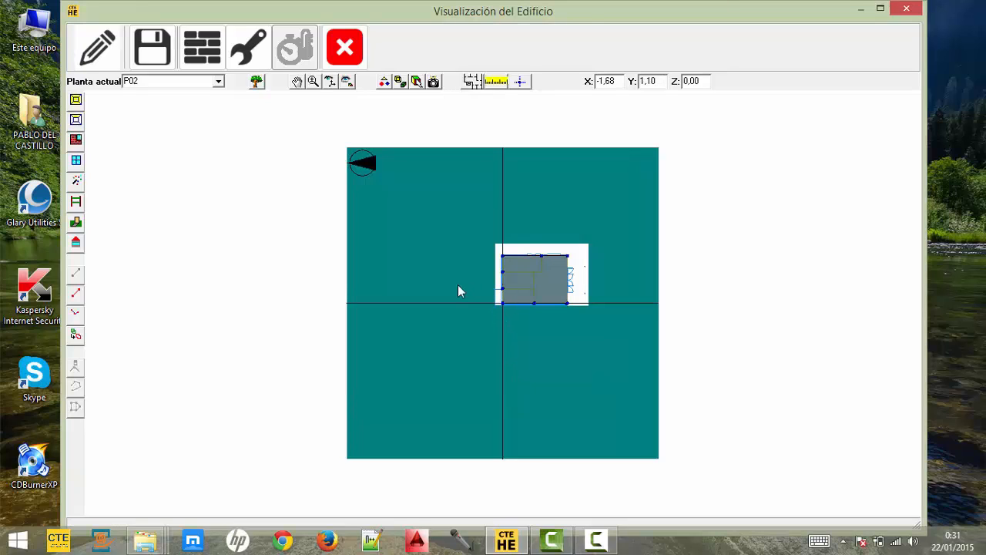
Inspect the building with floor P02 from several sides in a free 3D view
left_click(78, 144)
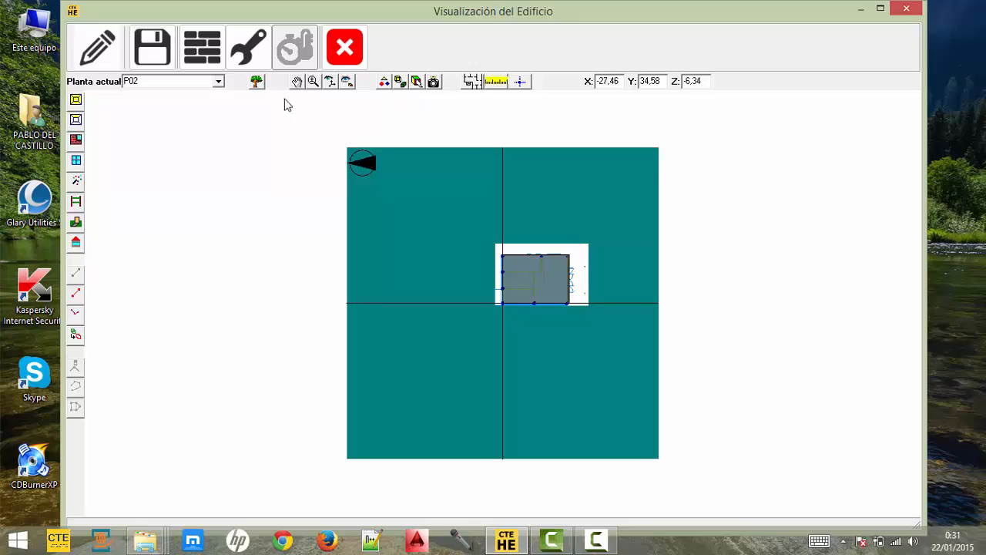
left_click(330, 81)
mouse_move(370, 124)
left_mouse_down()
mouse_move(458, 238)
mouse_move(442, 174)
mouse_move(424, 231)
mouse_move(376, 248)
mouse_move(429, 260)
mouse_move(463, 298)
mouse_move(280, 275)
left_mouse_up()
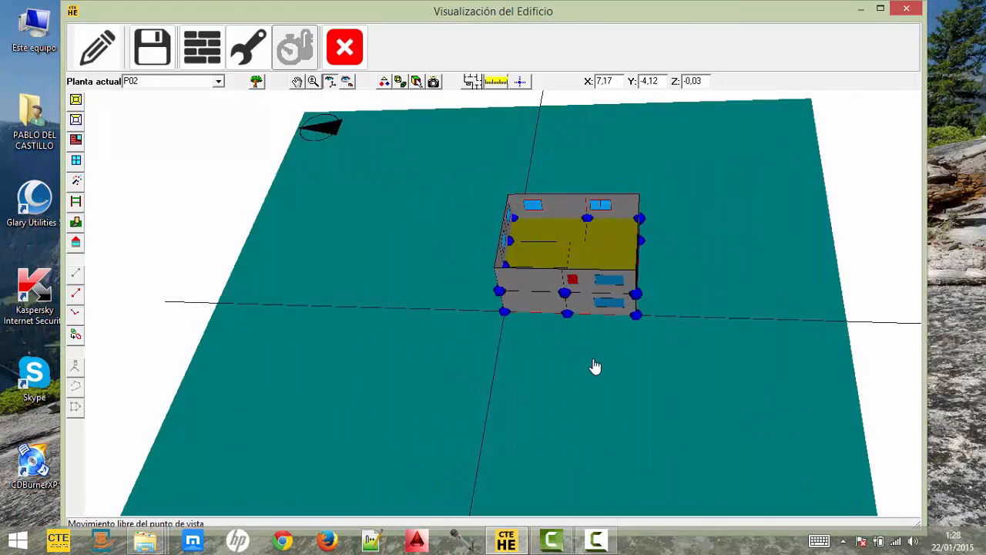
left_click_drag(594, 368, 473, 363)
left_click_drag(744, 276, 331, 445)
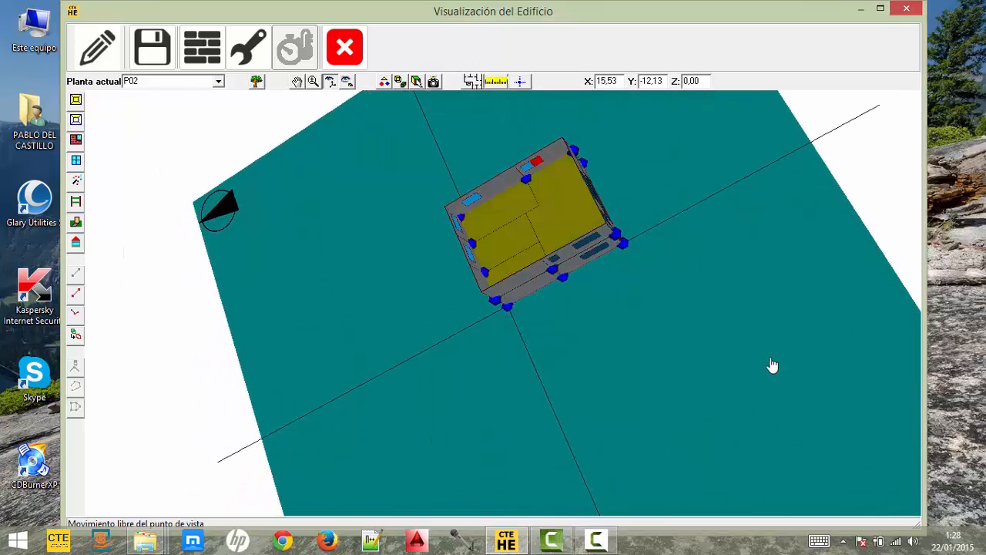
left_click_drag(773, 365, 600, 362)
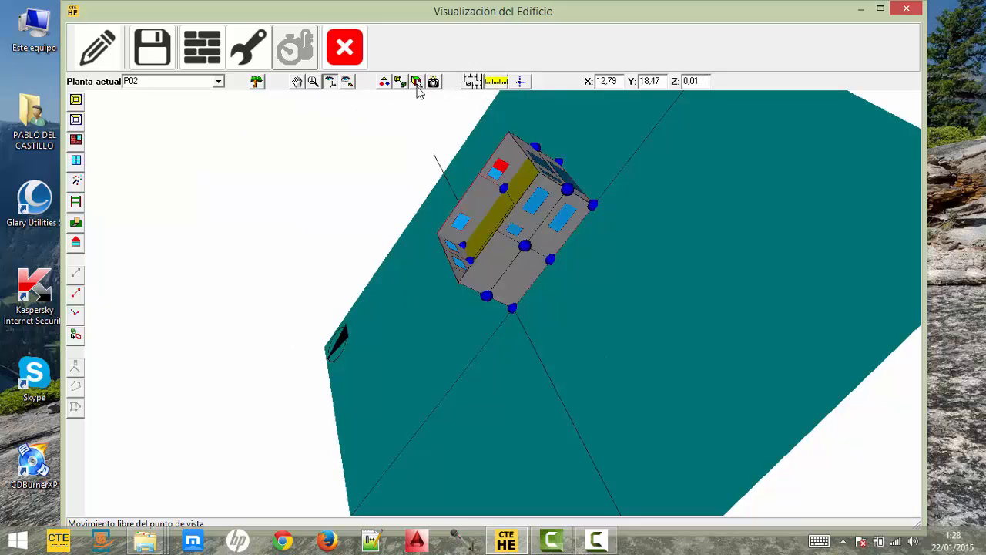
Return to the plan view and start a new floor P03 with P02 as its previous floor
left_click(347, 81)
left_click(369, 100)
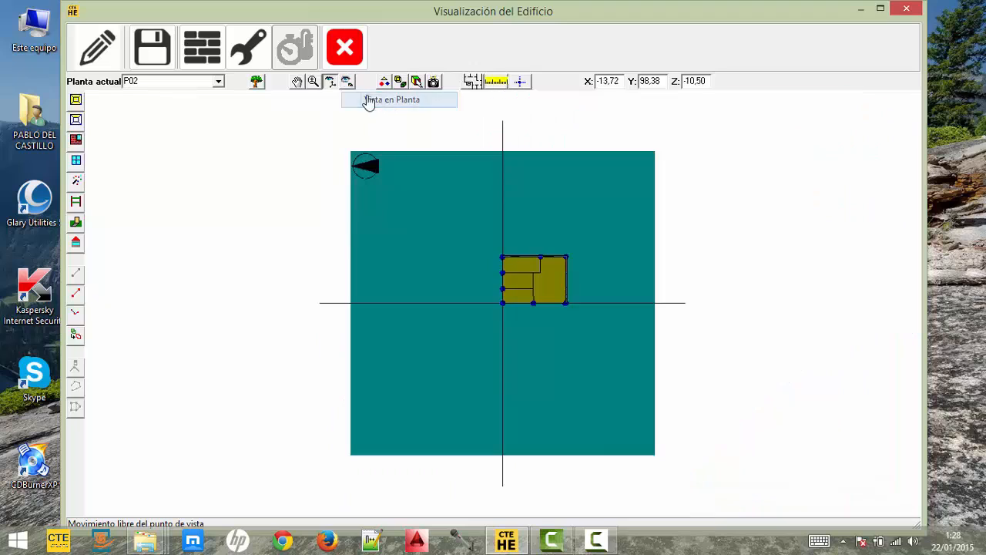
left_click(75, 100)
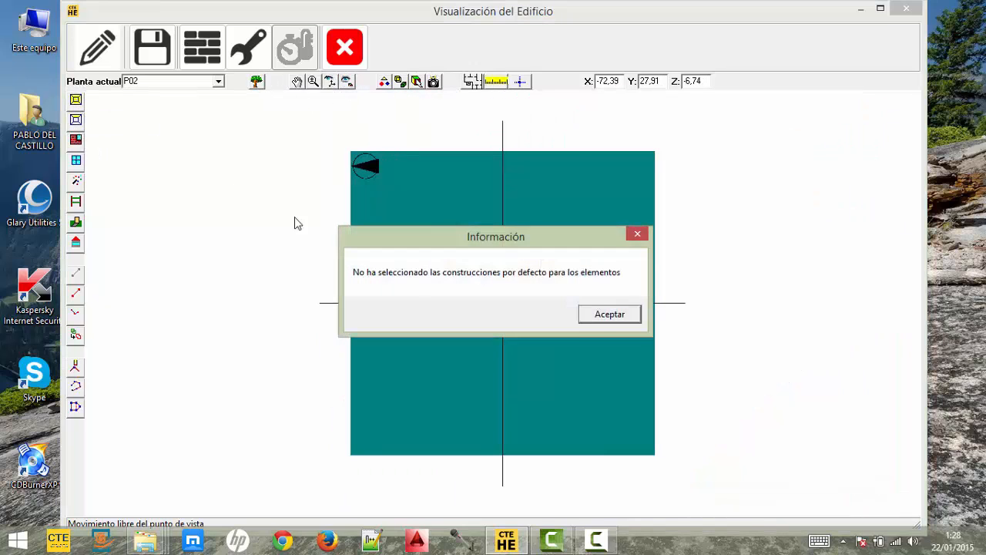
left_click(616, 318)
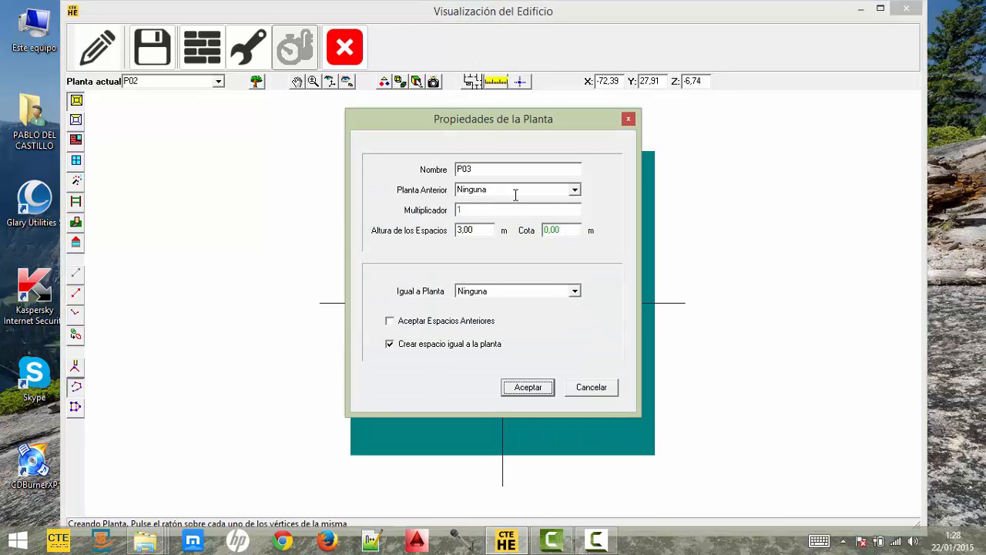
left_click(516, 192)
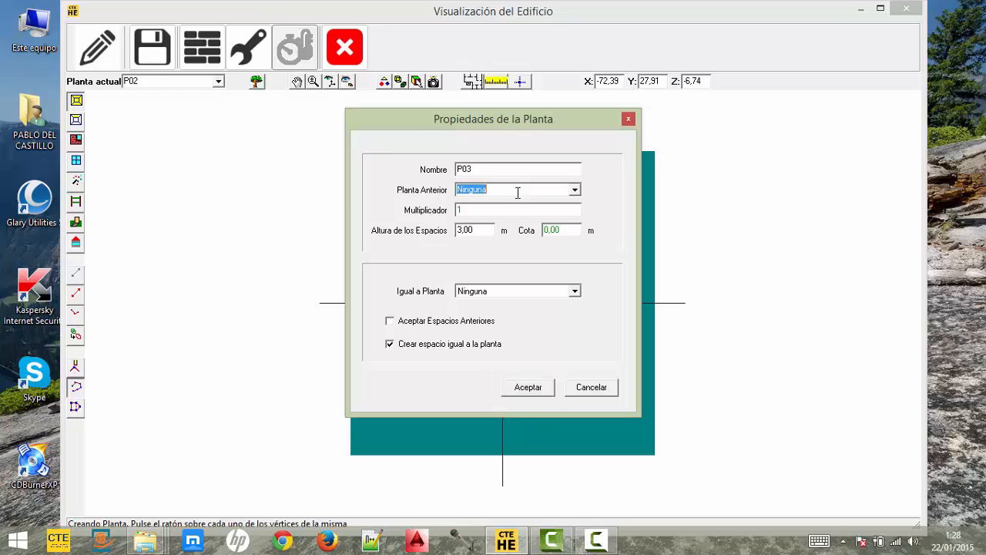
left_click(575, 190)
left_click(549, 212)
Set P03's space height to 2 m, make the floor equal to P02 and accept its properties
left_click_drag(491, 232, 453, 234)
type("2")
left_click(494, 297)
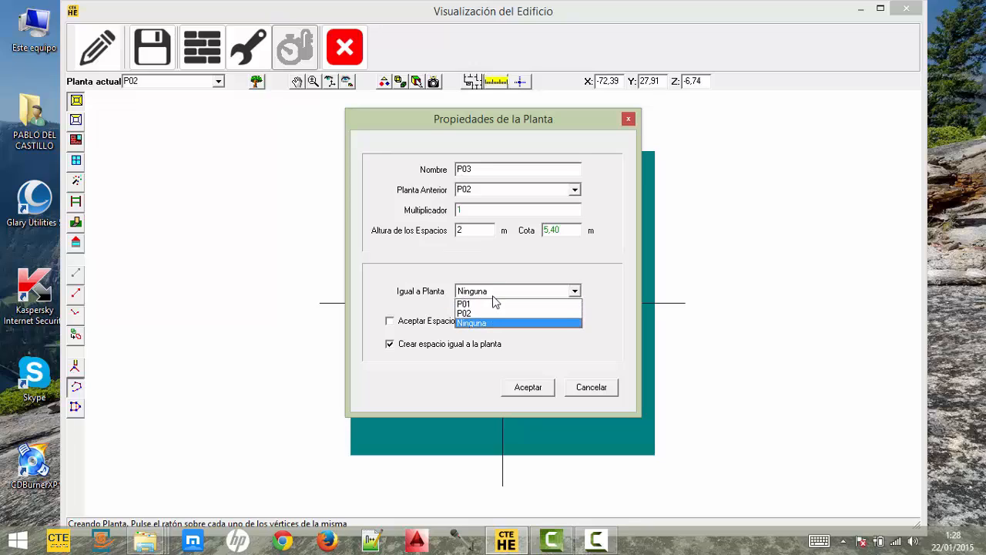
left_click(492, 312)
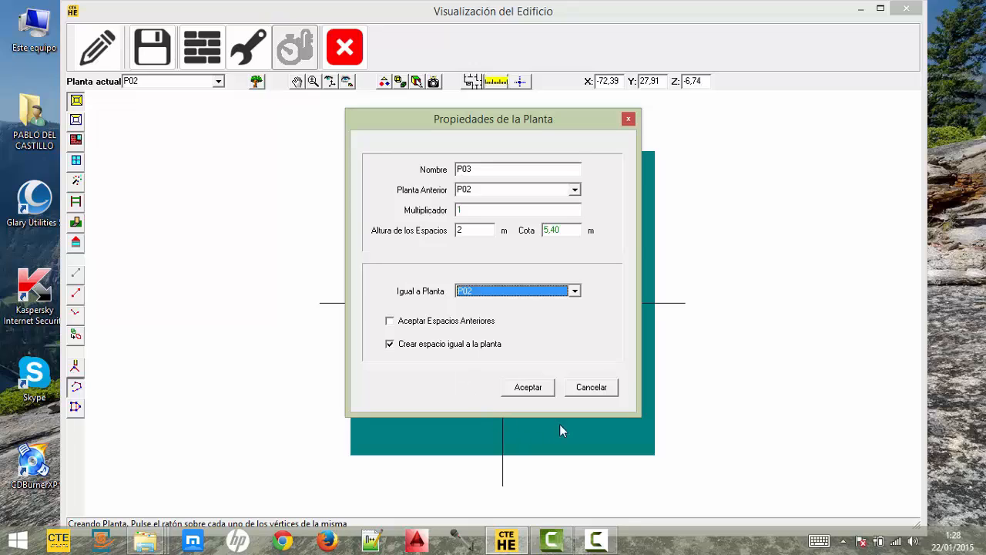
left_click(532, 391)
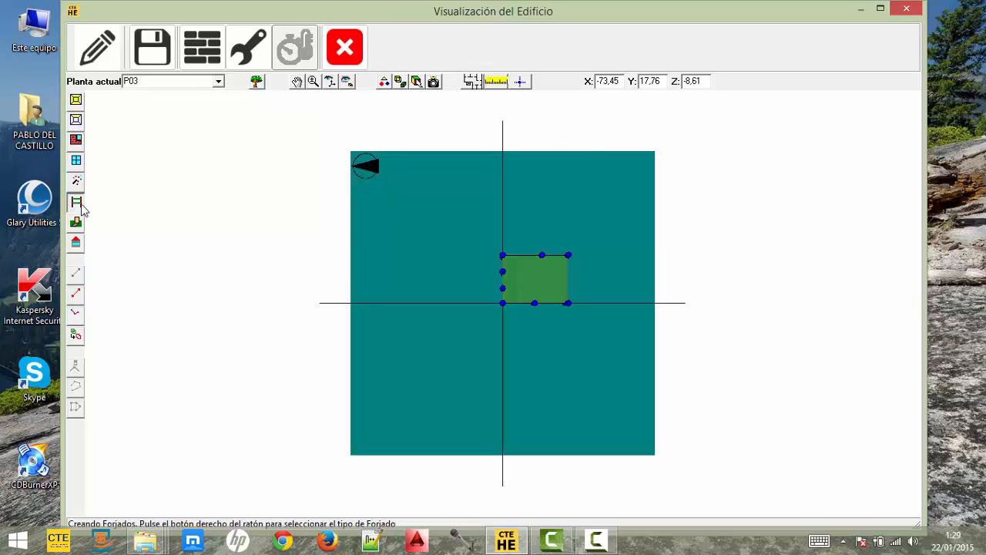
Finish the slab on floor P03 and turn off automatic roof triangulation in the workspace options
left_click(80, 205)
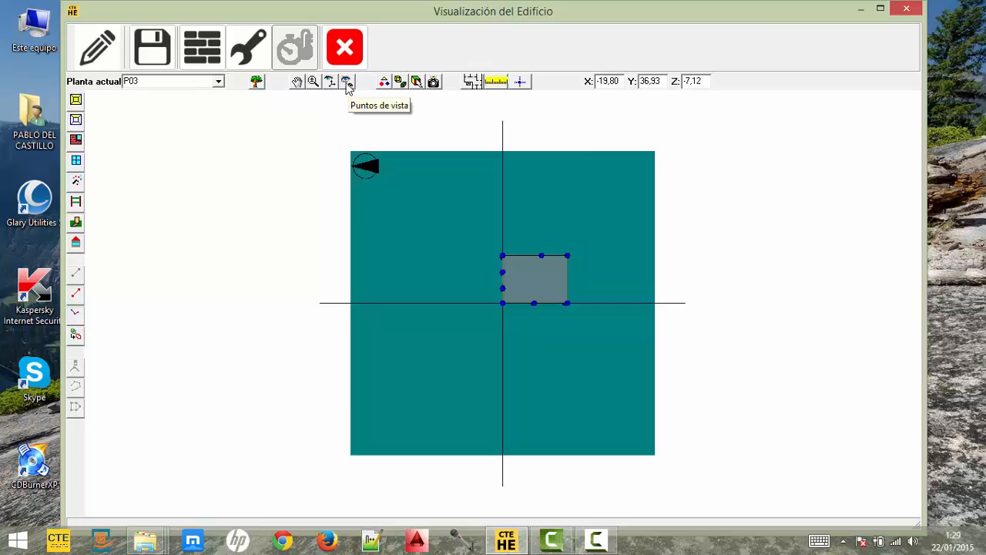
left_click(245, 56)
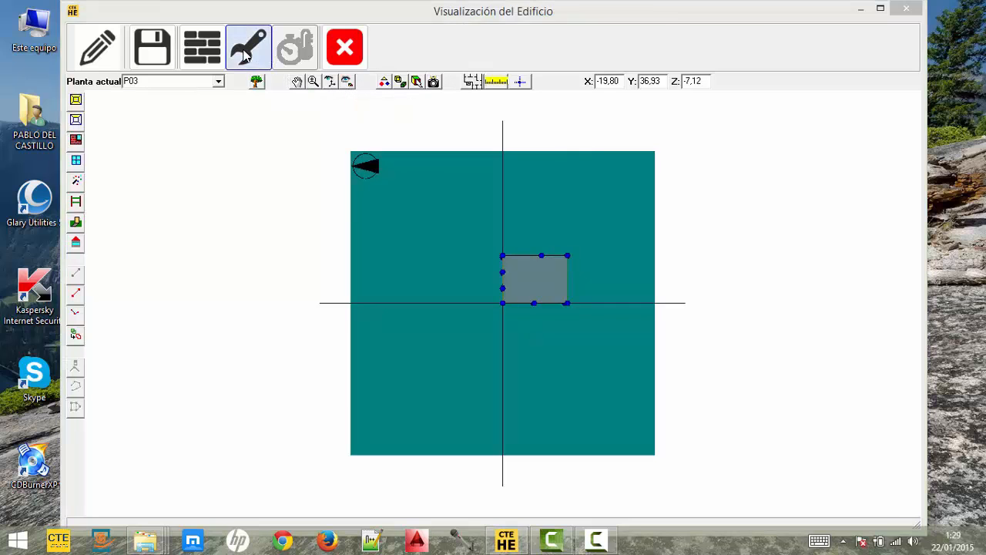
left_click(301, 356)
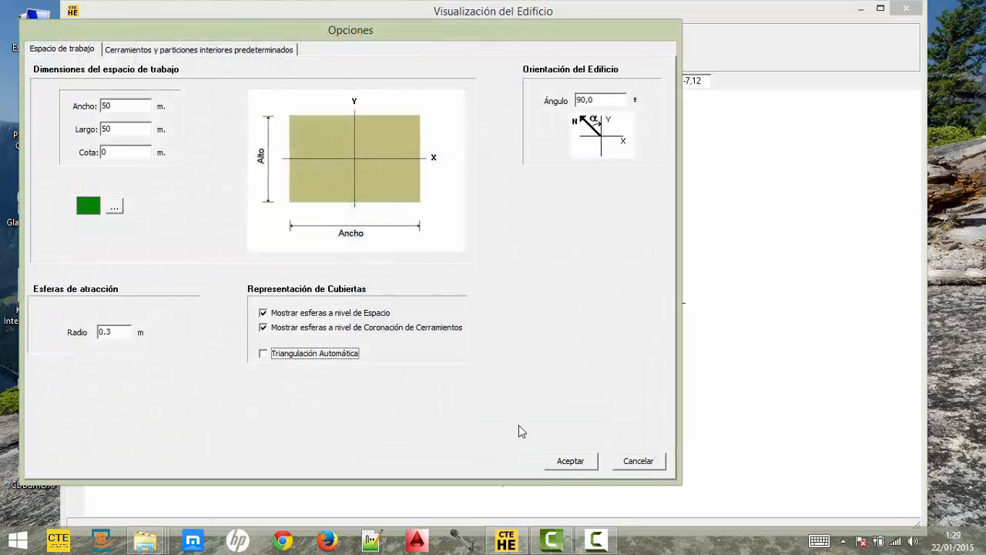
left_click(570, 460)
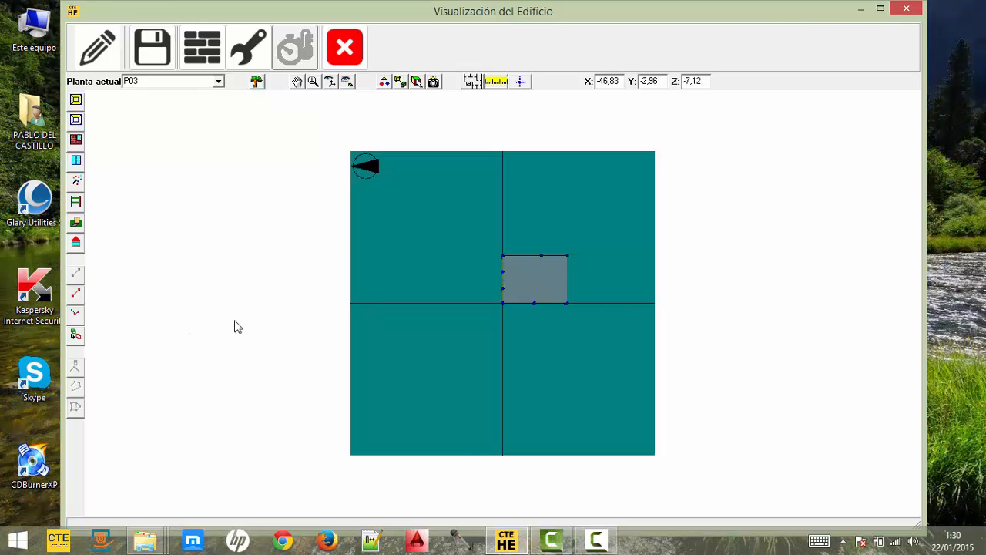
Start a 3D auxiliary line on P03 and enter both of its points by coordinates at X 5,05, Y 0
left_click(76, 295)
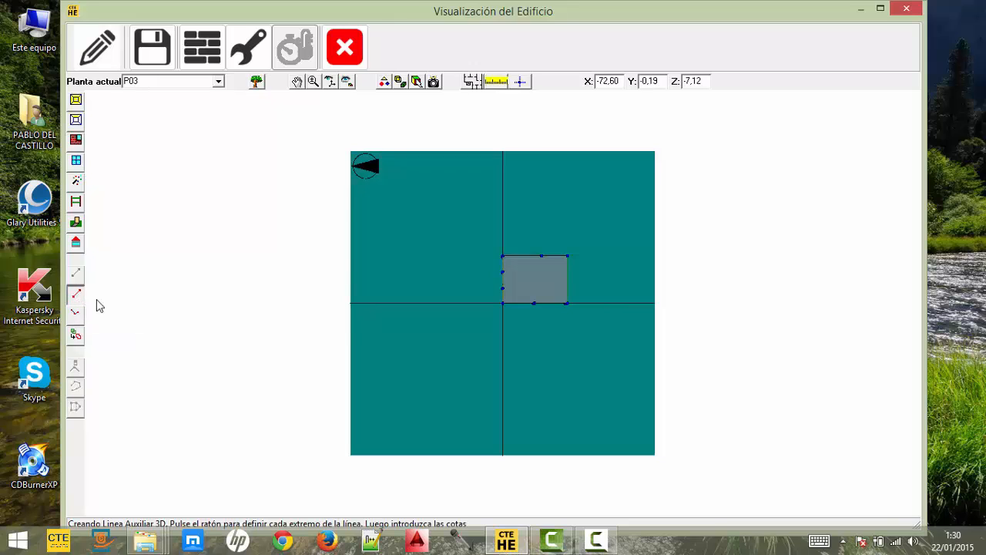
left_click(522, 82)
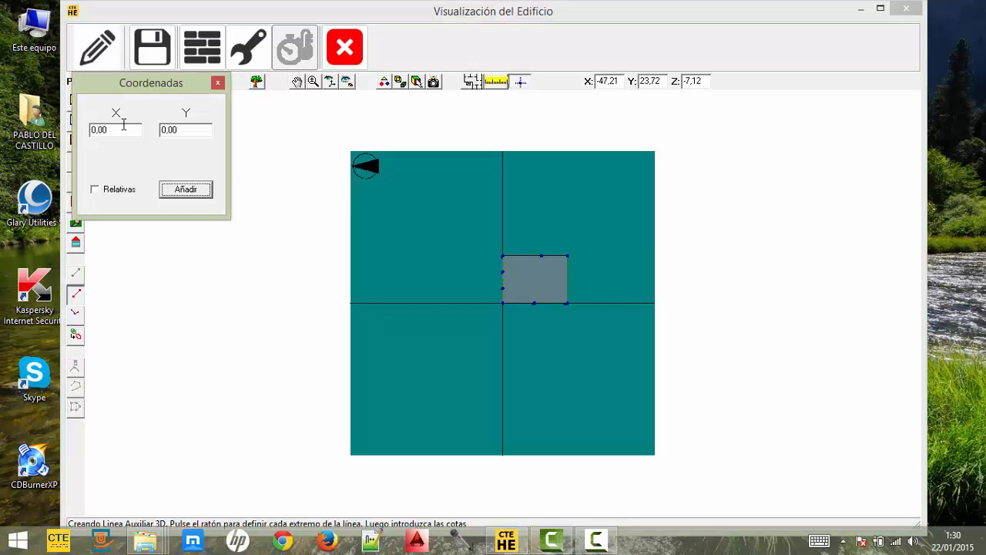
key("Tab")
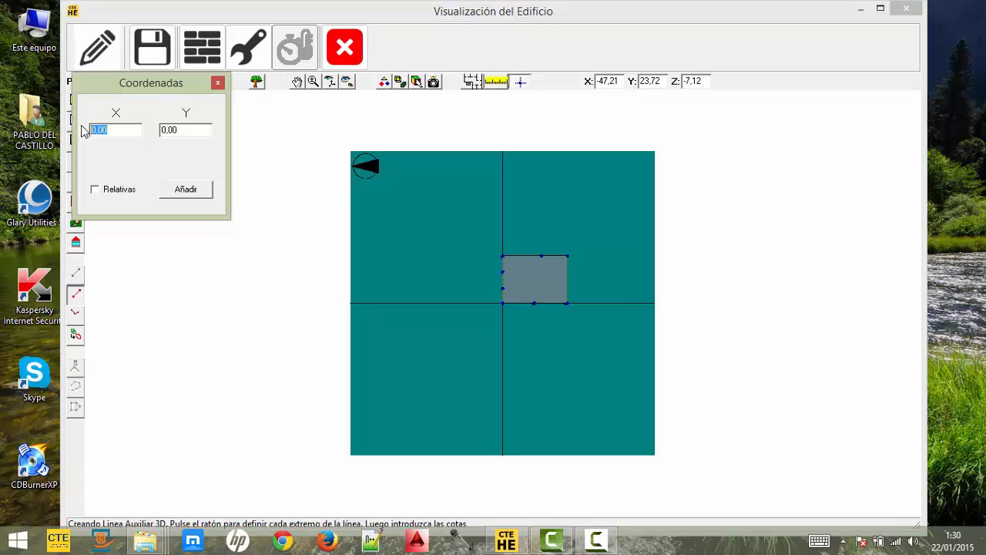
type("5")
left_click_drag(187, 129, 157, 129)
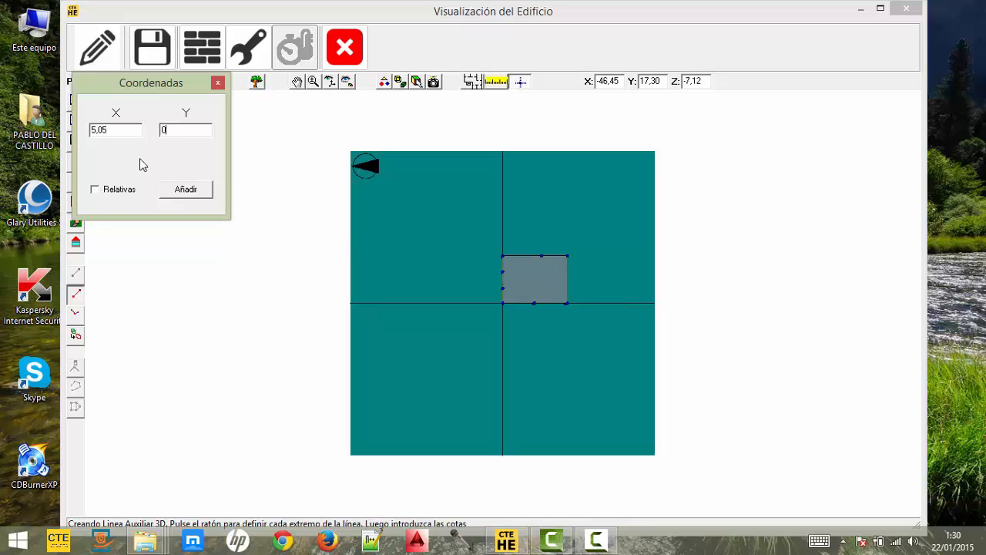
left_click(185, 191)
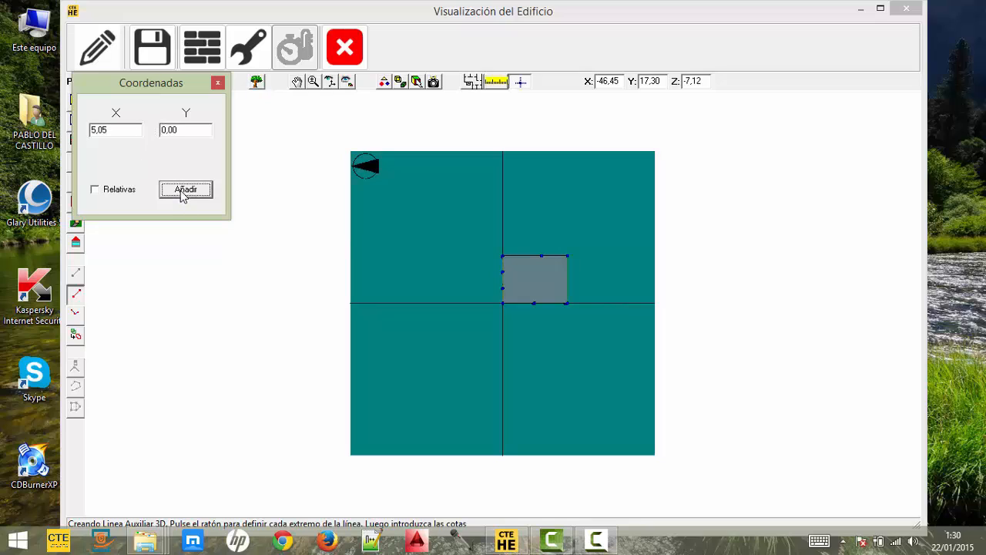
left_click_drag(160, 83, 179, 151)
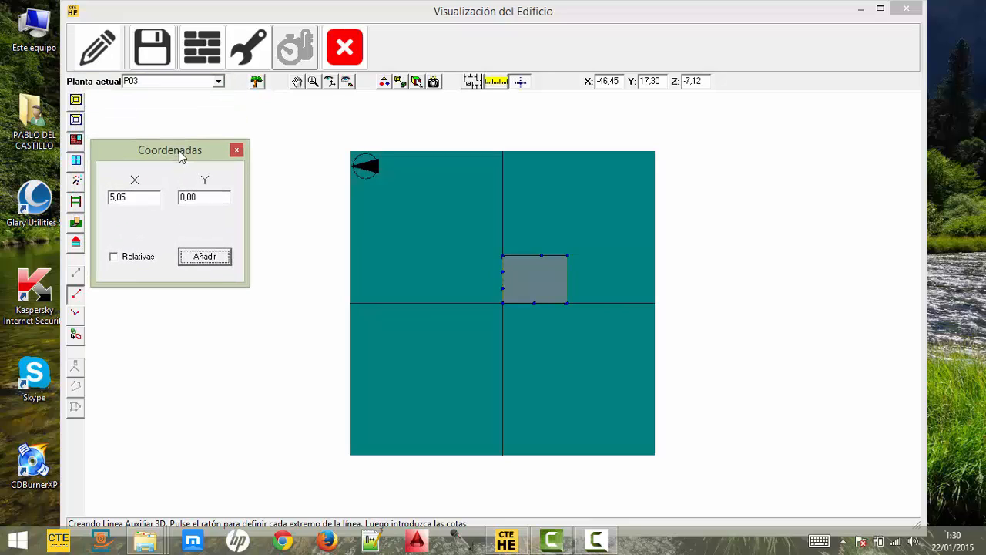
left_click(204, 256)
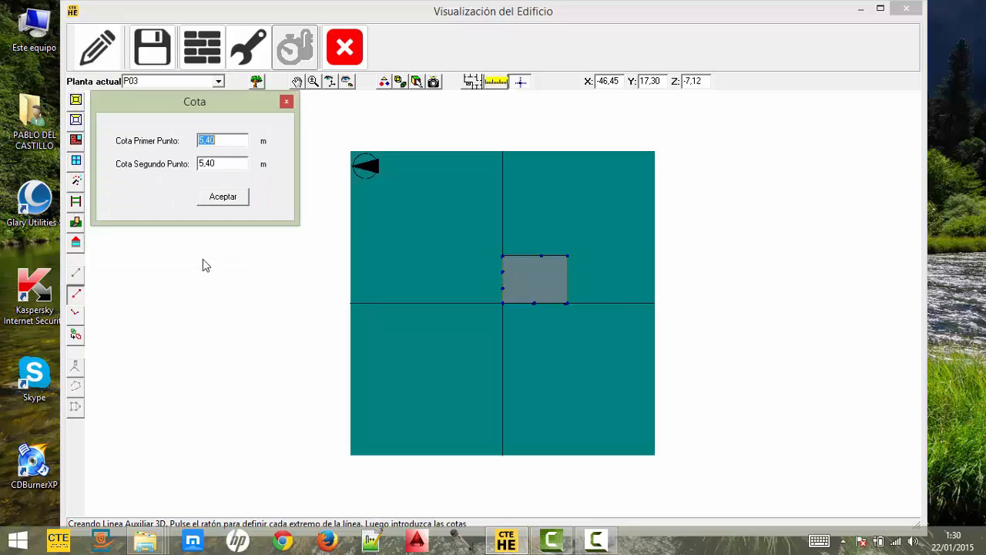
Enter the elevations of the auxiliary line's first and second points and accept them
left_click(204, 141)
type("7")
type("7")
left_click(211, 195)
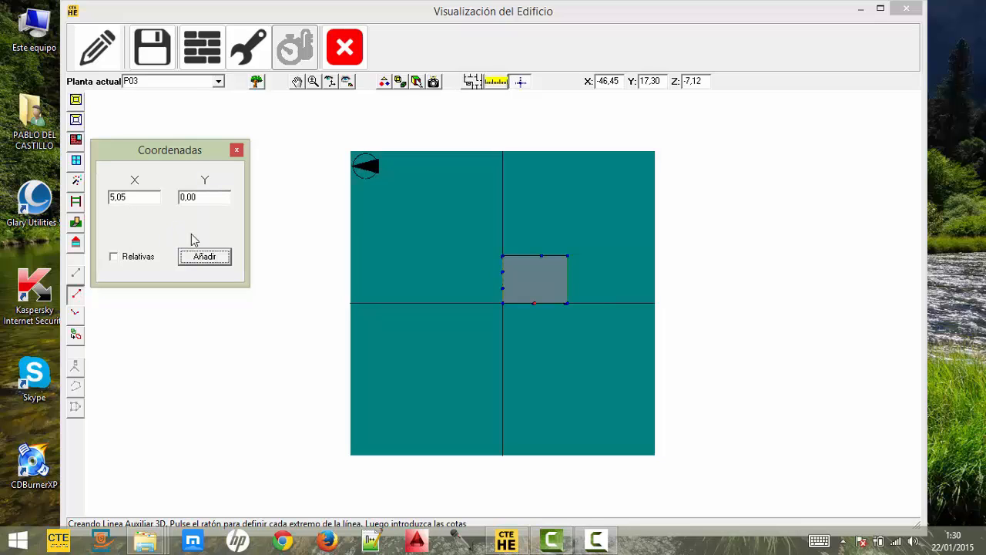
left_click(313, 82)
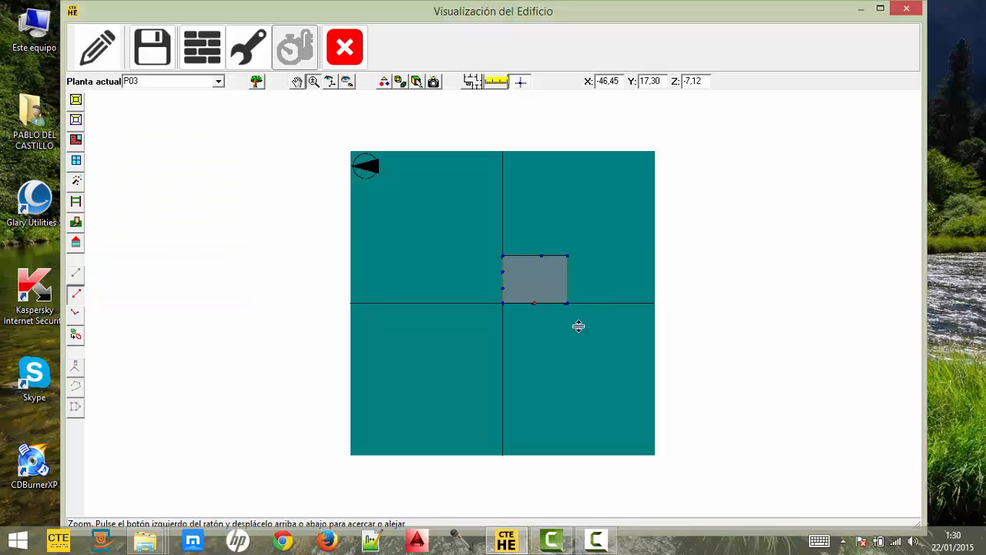
left_click_drag(579, 325, 683, 191)
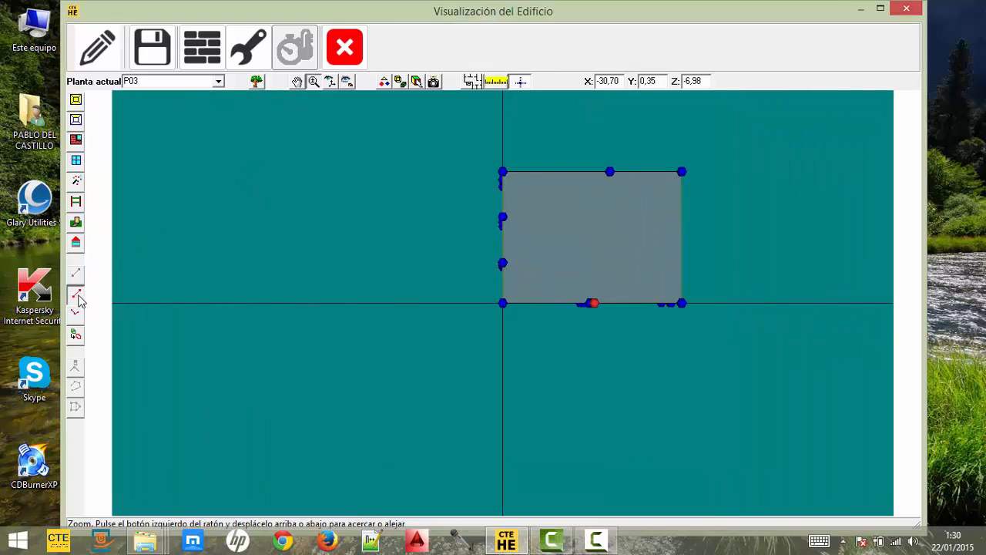
left_click(312, 81)
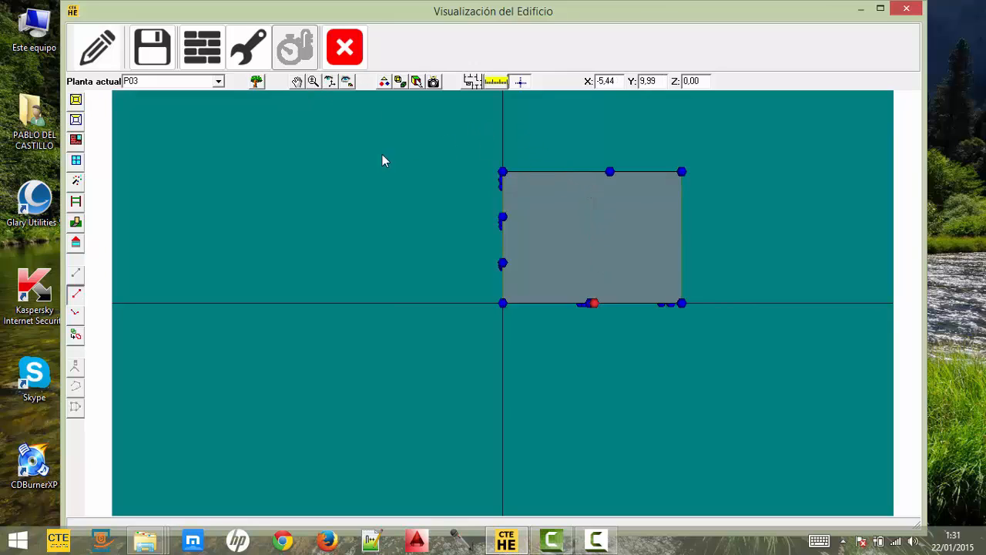
Add a 3D auxiliary line point on P03 by coordinates at X 5,07, Y 7,45
left_click(520, 82)
left_click_drag(133, 197, 107, 197)
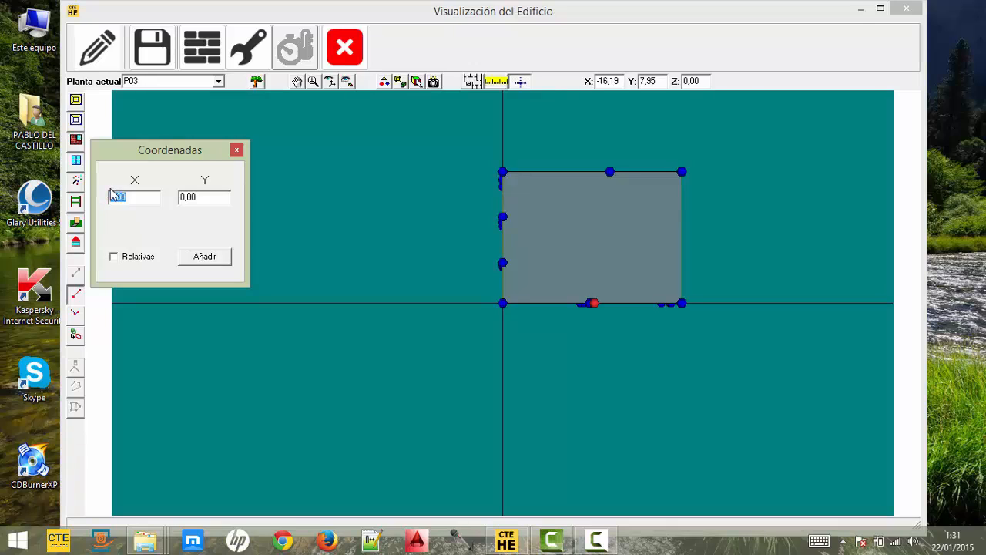
type("5,07")
left_click_drag(201, 198, 176, 197)
type("45")
left_click(215, 262)
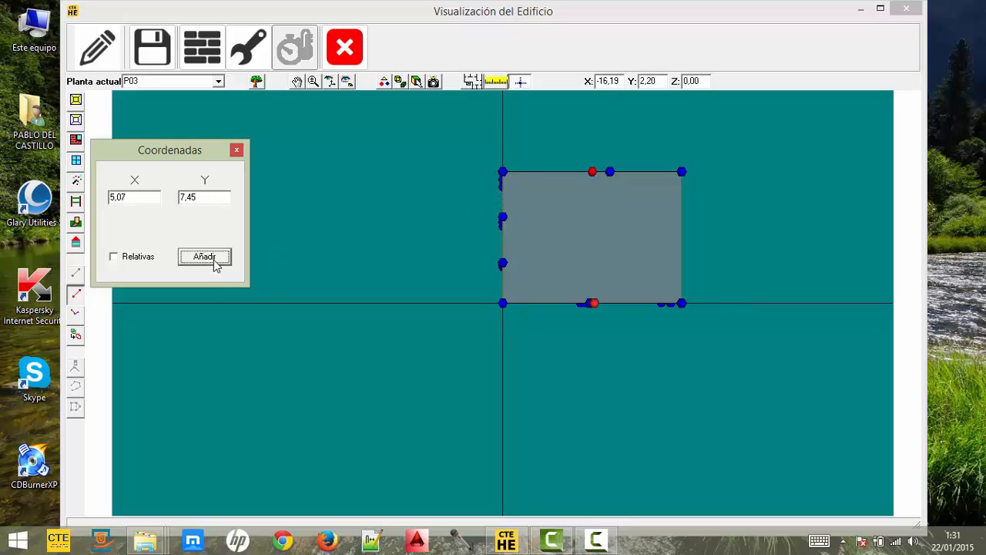
left_click(218, 259)
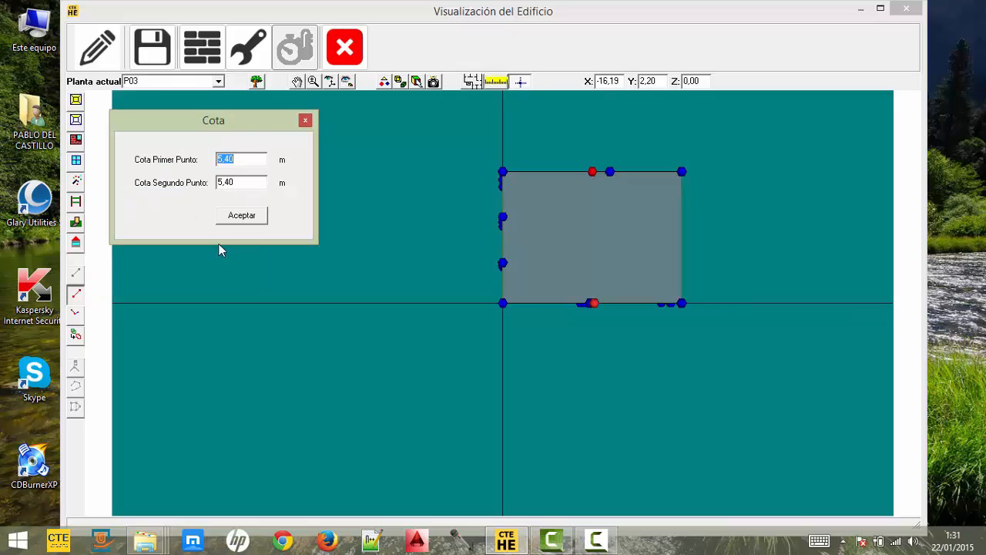
Draw the 3D auxiliary ridge line between the two red points on P03's opposite edges and accept its endpoint elevations
left_click(220, 158)
left_click(305, 122)
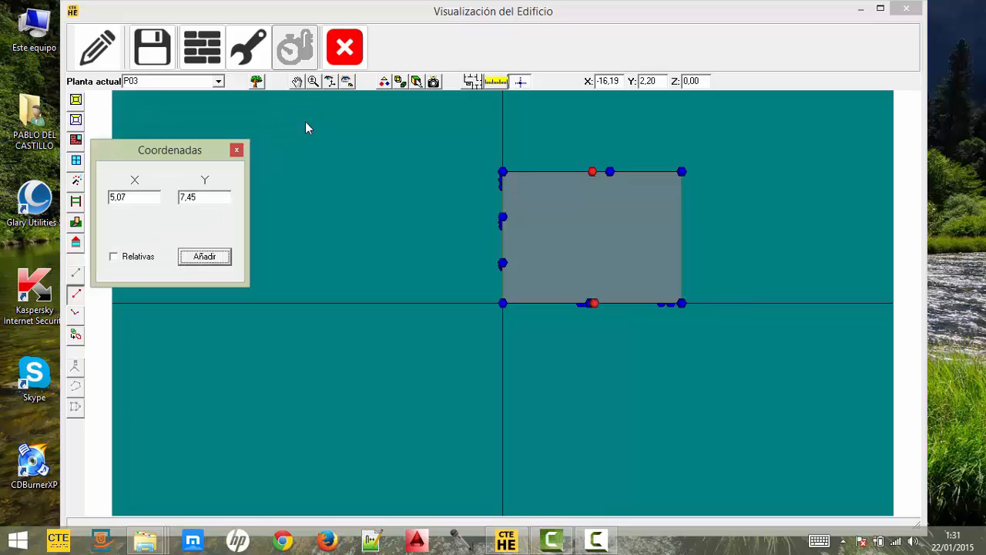
left_click(236, 151)
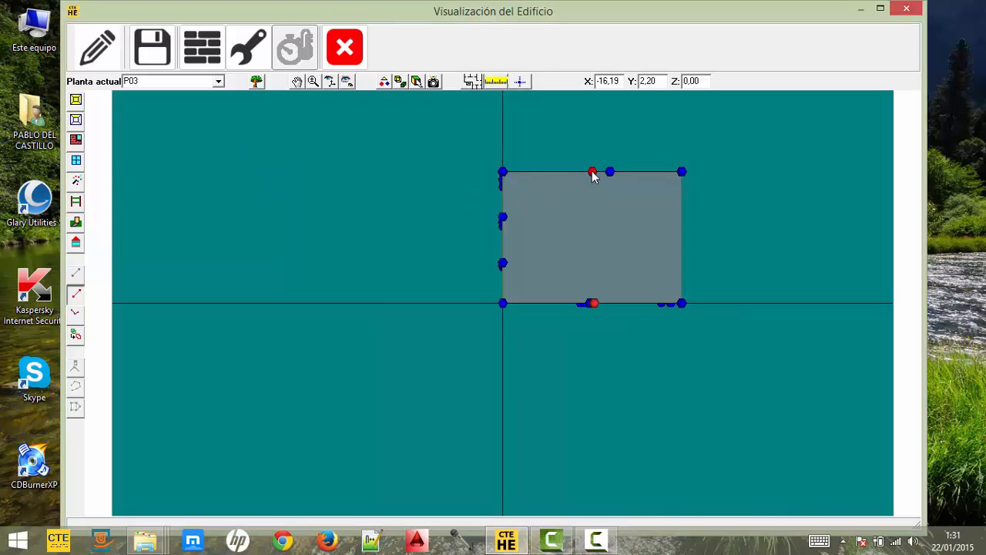
left_click(593, 304)
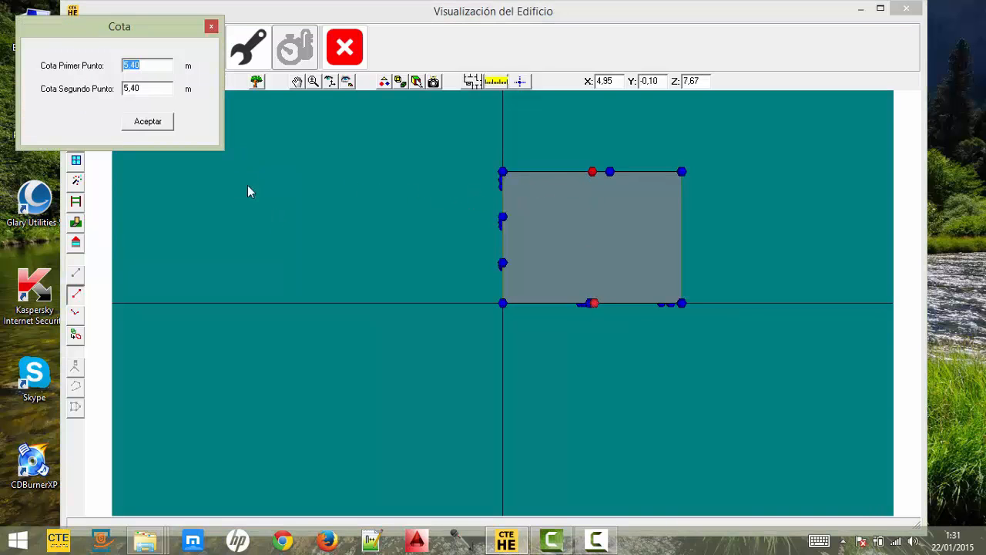
left_click(148, 121)
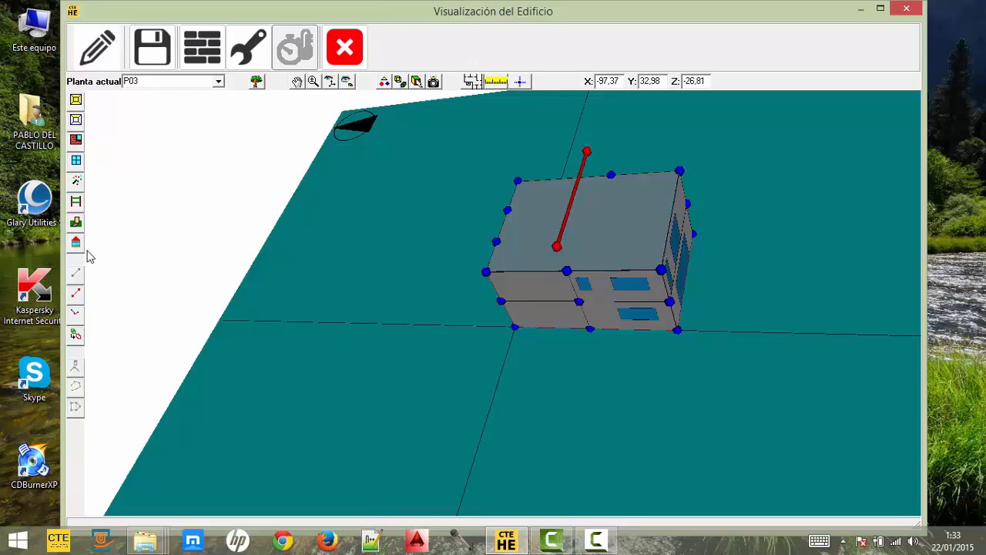
Create the first sloping roof plane from the two ridge ends to the two corners on the building's high-X side
left_click(76, 245)
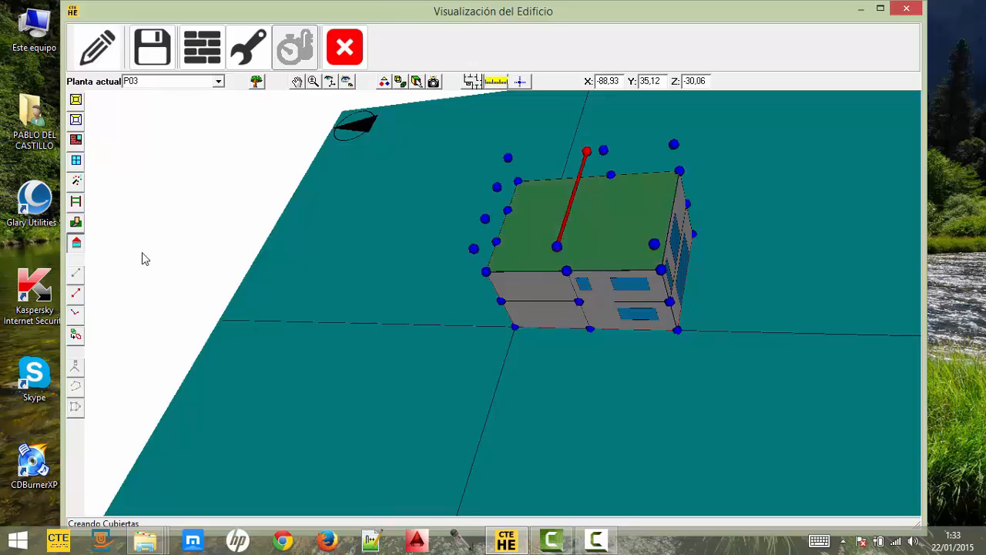
left_click(587, 151)
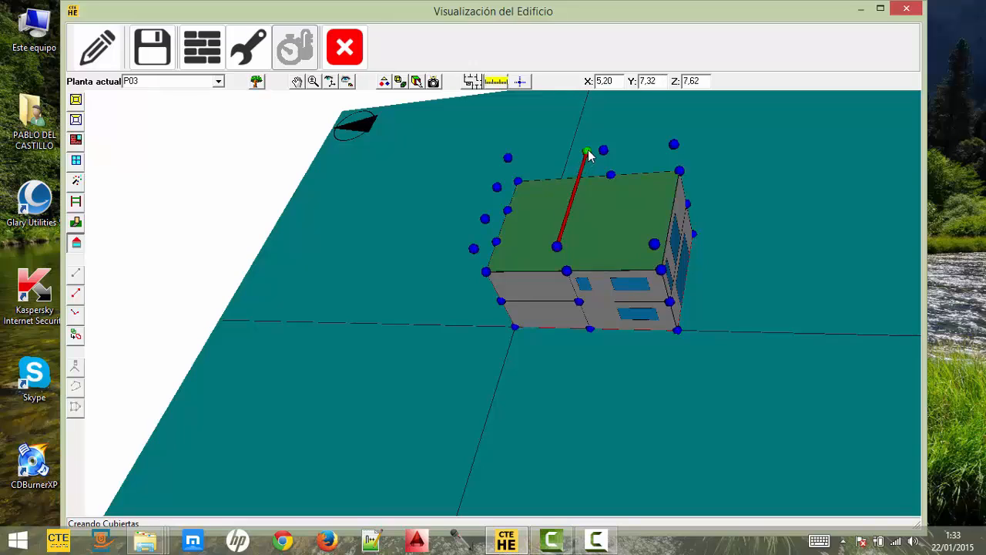
left_click(557, 247)
right_click(627, 187)
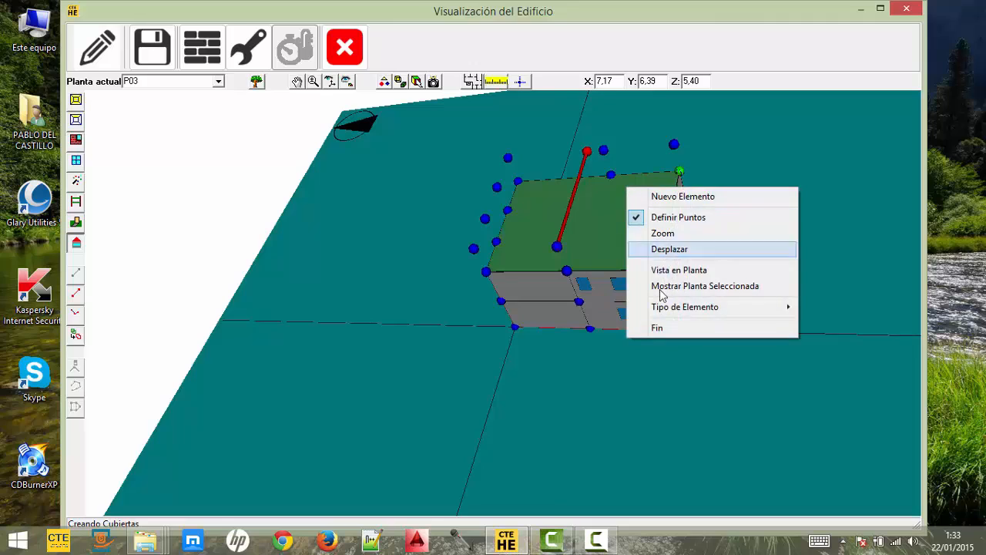
left_click(665, 331)
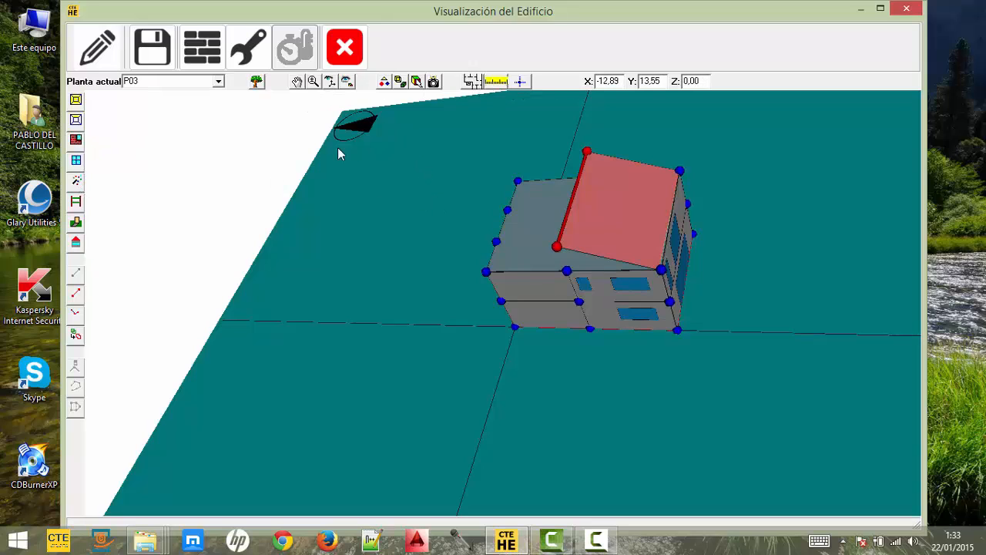
Create the triangular rear gable enclosure from the two rear corners to the ridge's far end
left_click(76, 242)
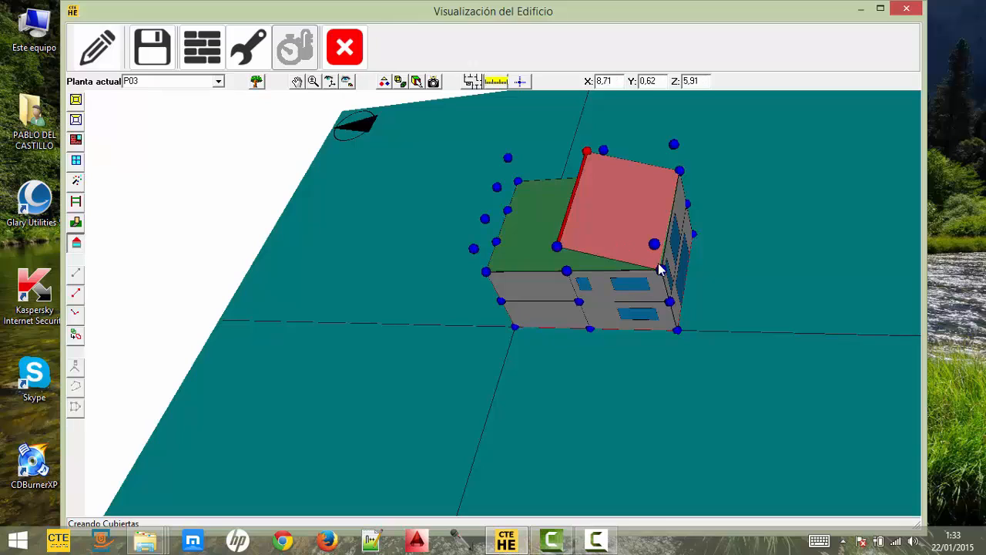
left_click(679, 172)
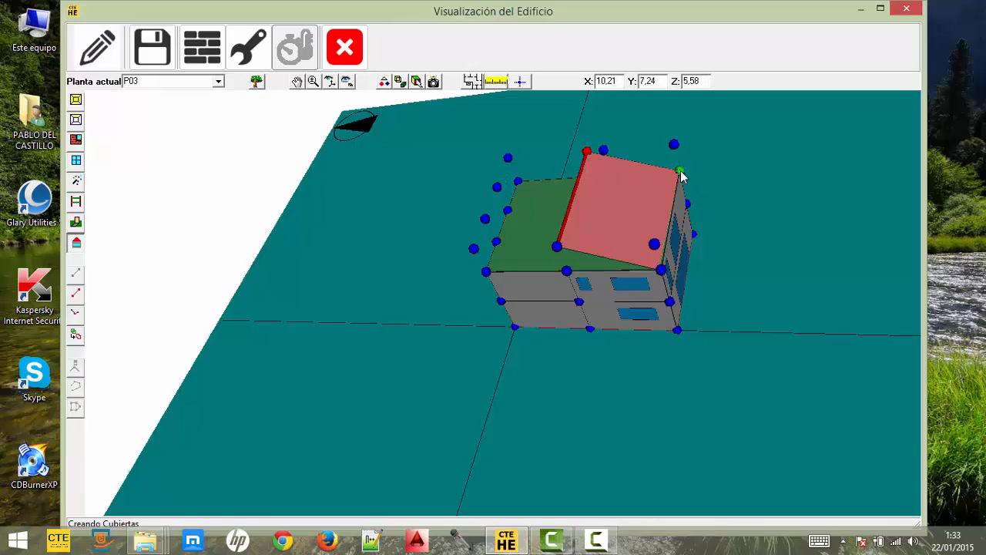
left_click(586, 150)
left_click(518, 182)
right_click(529, 181)
left_click(562, 320)
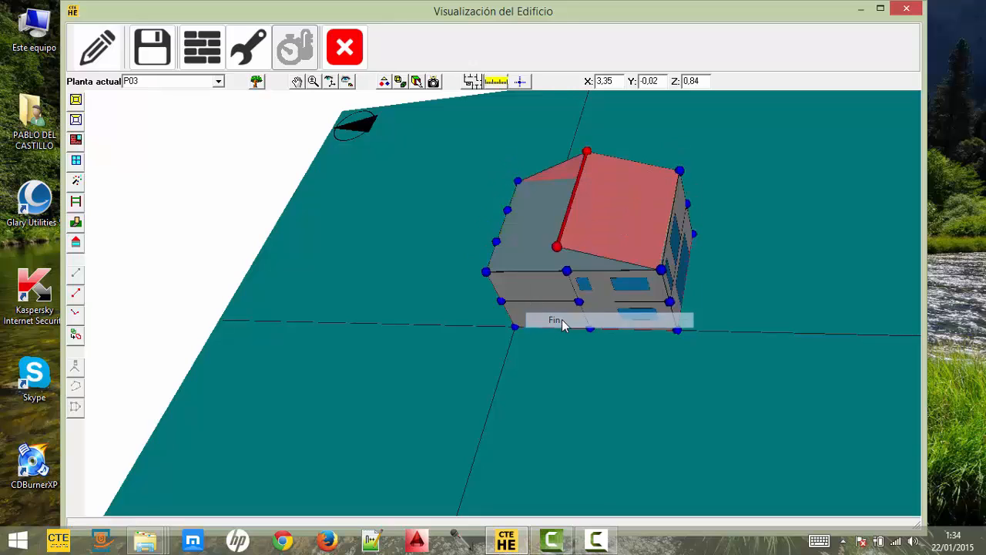
Create the second sloping roof plane from the ridge line to the two corners on the building's X 0 side
left_click(75, 243)
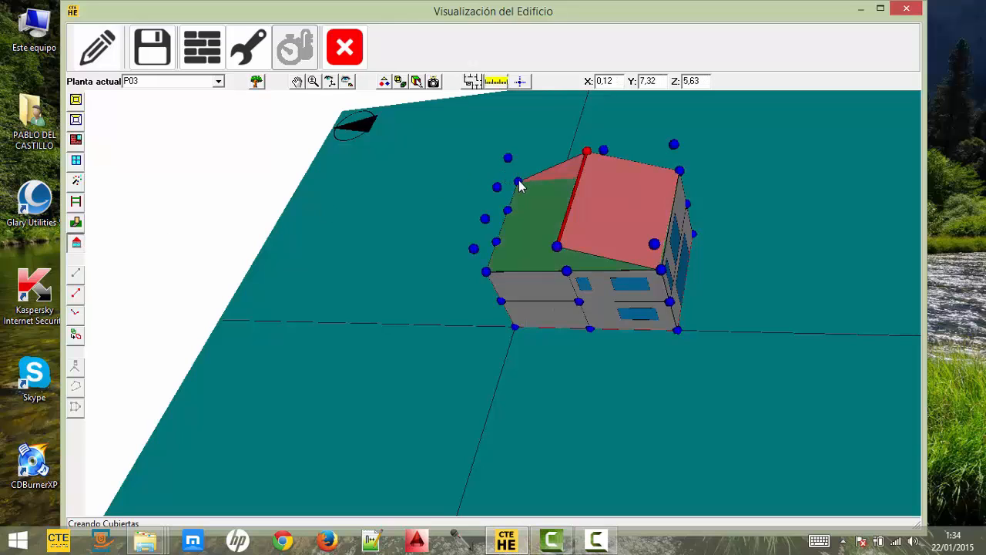
left_click(584, 163)
left_click(557, 246)
left_click(486, 271)
right_click(539, 212)
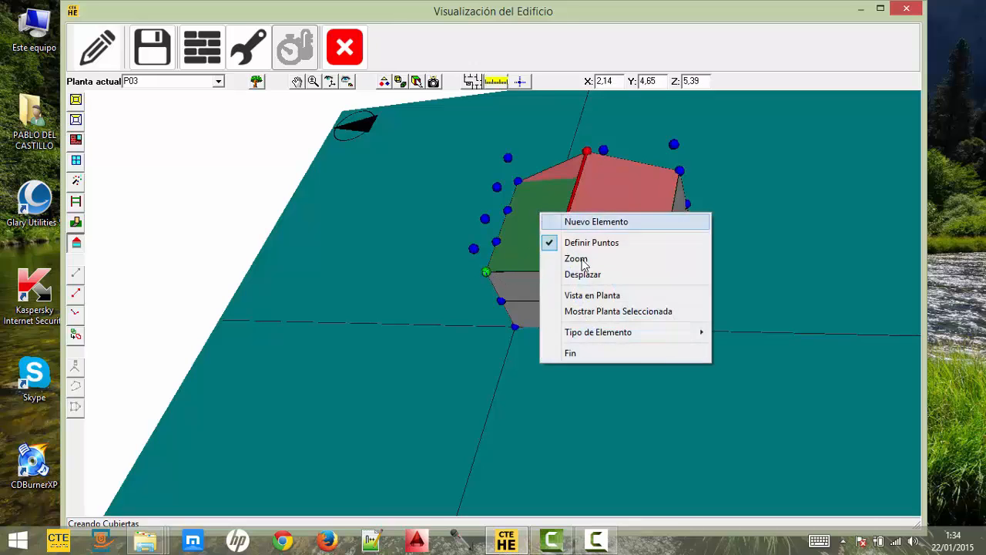
left_click(598, 352)
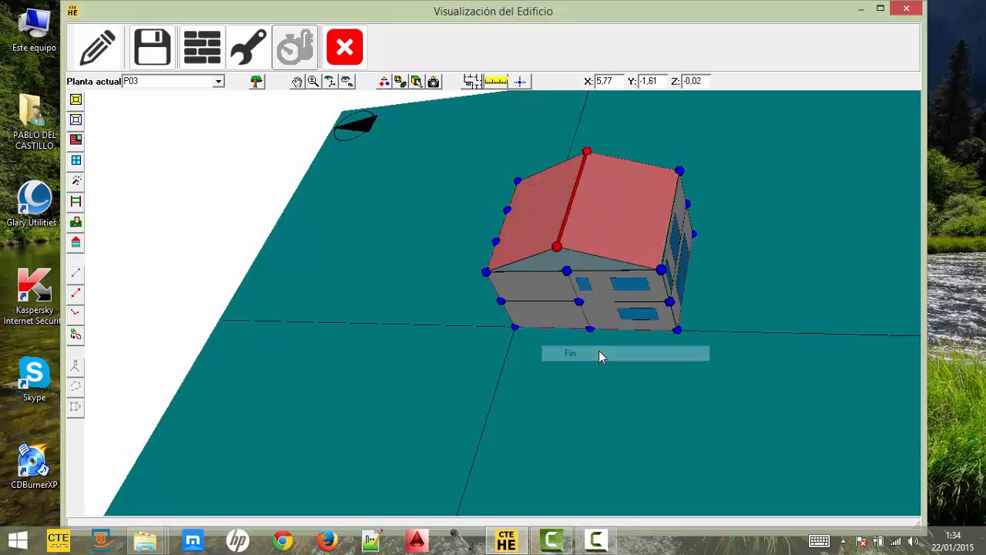
Create the triangular front gable enclosure between the ridge's near end and the two front corners
left_click(77, 243)
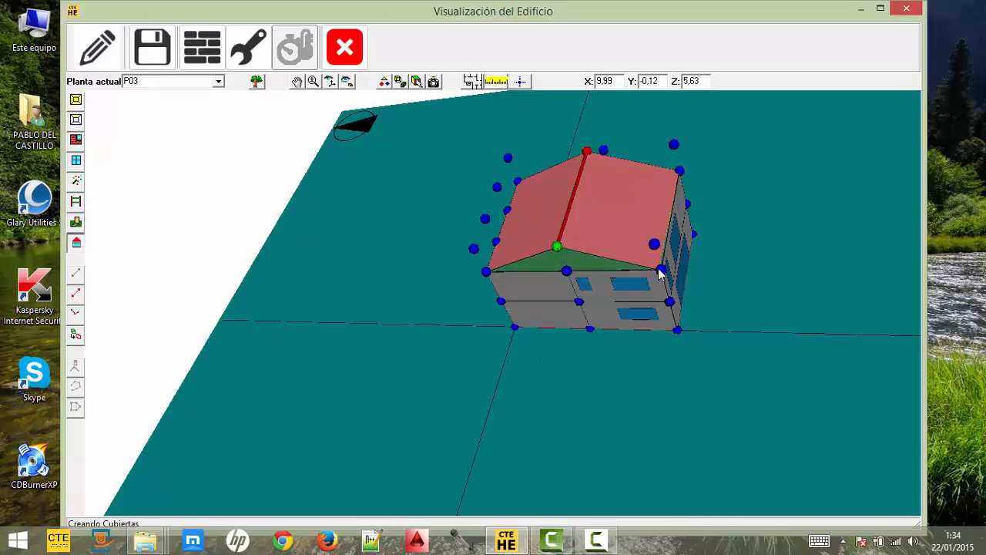
right_click(609, 268)
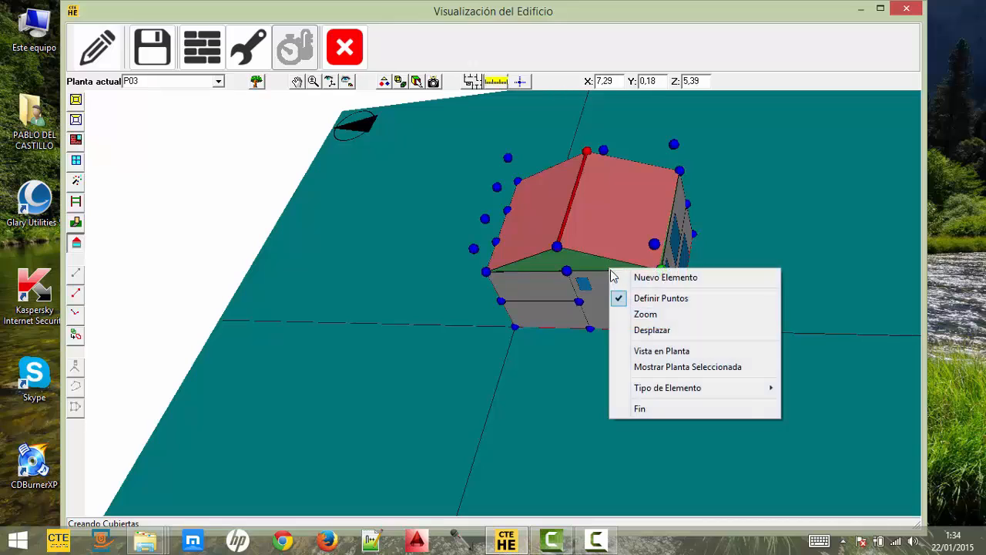
left_click(649, 410)
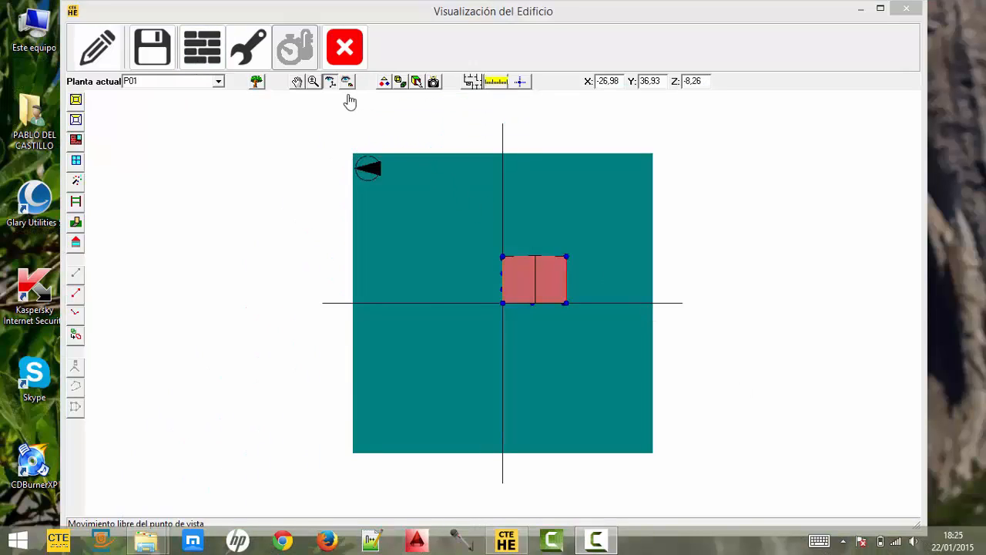
Recalculate the thermal bridges in the construction database with the type Frentes de forjados shown, and accept them
left_click_drag(420, 267, 427, 293)
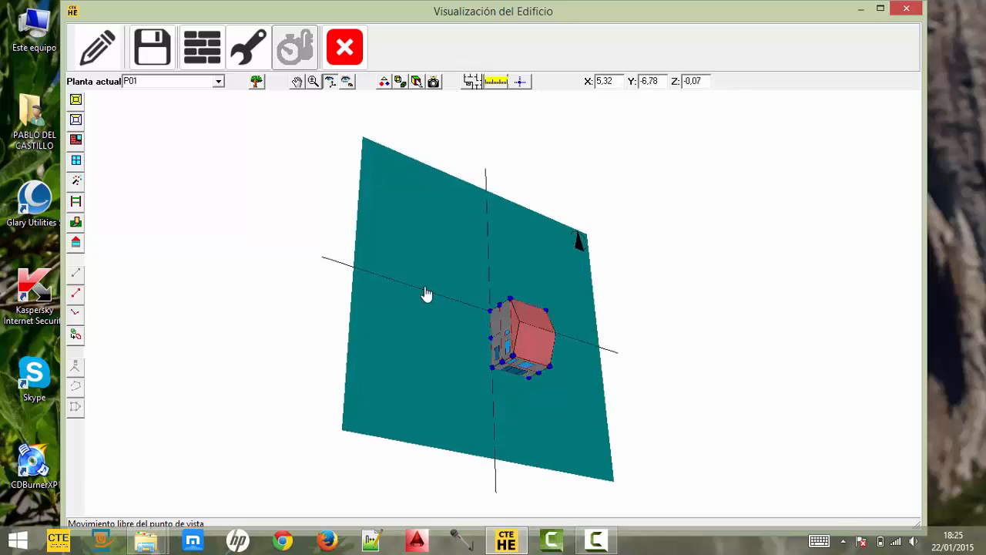
left_click(347, 82)
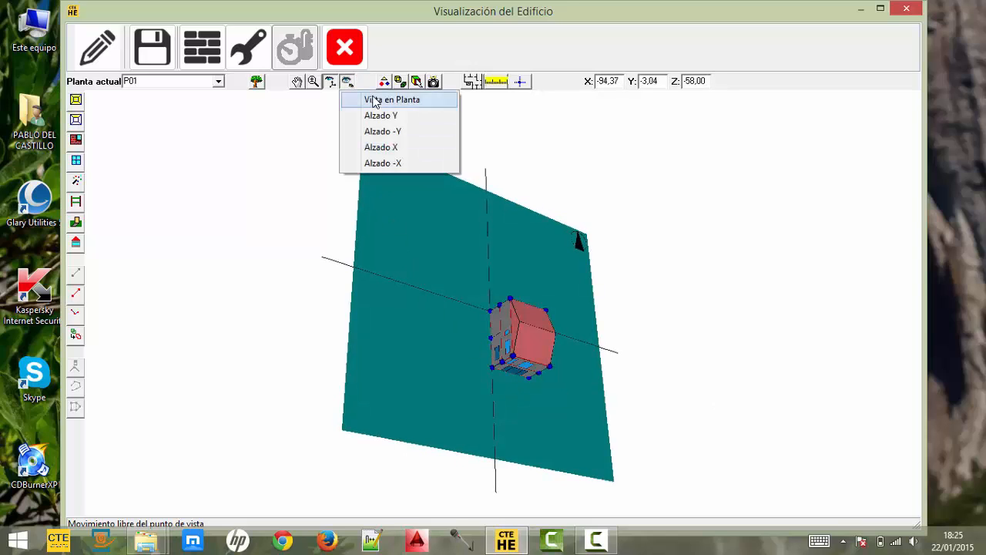
left_click(361, 100)
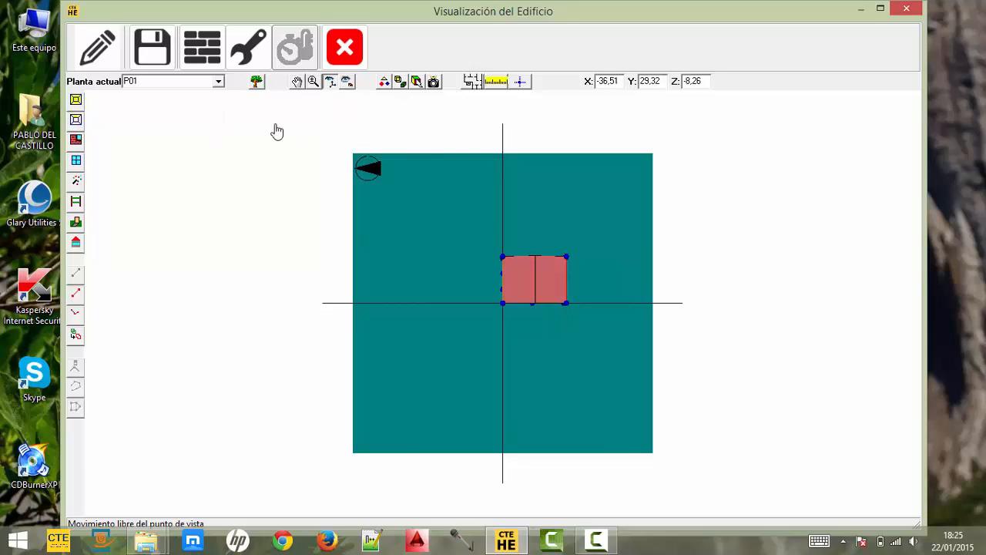
left_click(200, 58)
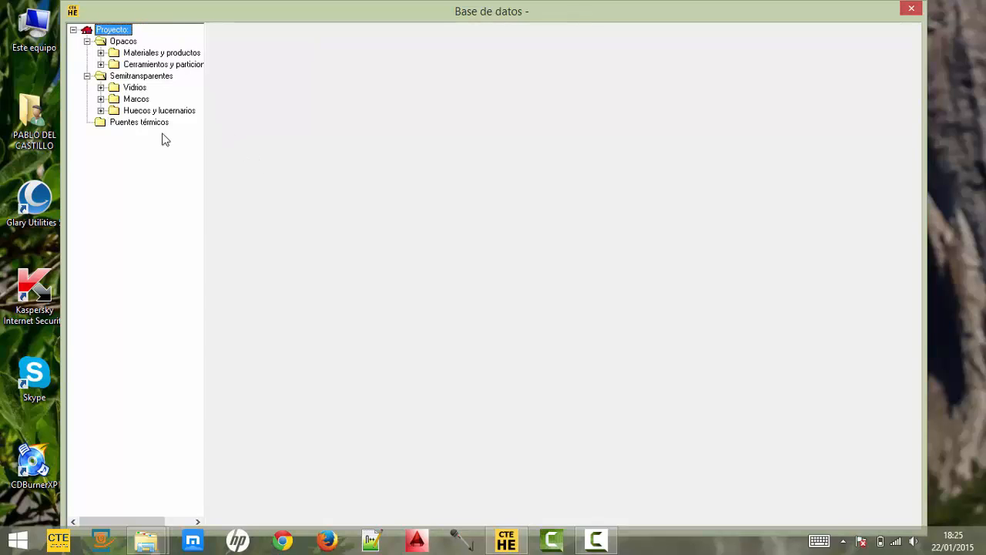
left_click(134, 123)
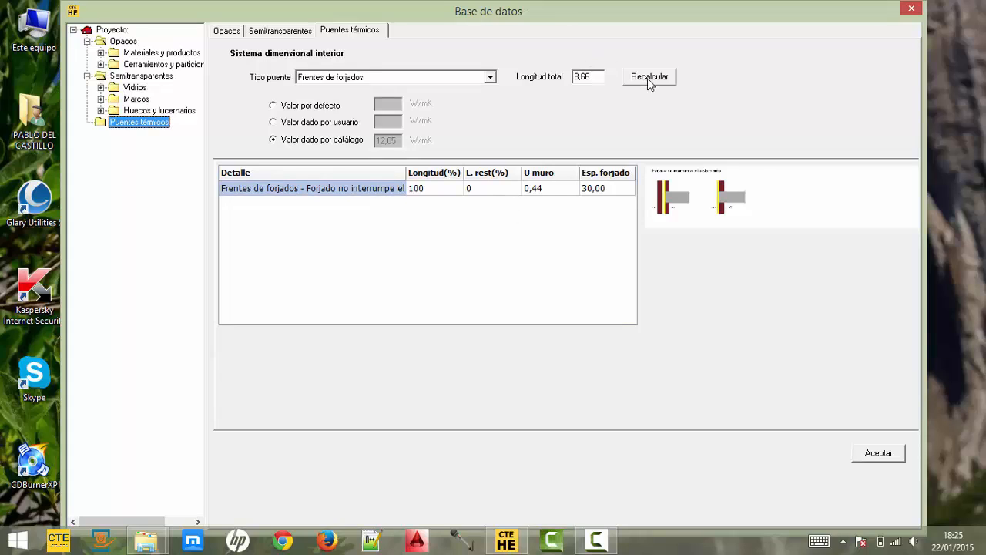
left_click(490, 77)
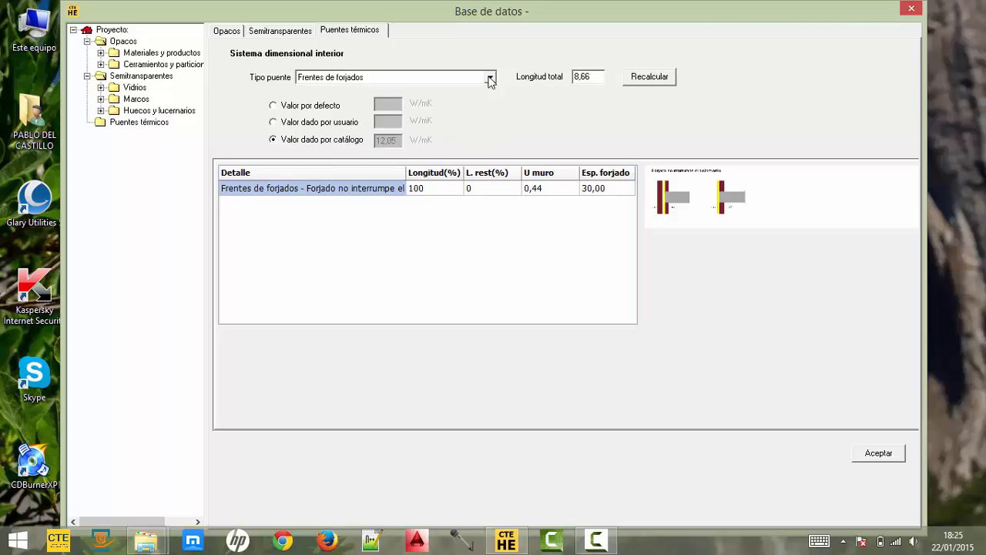
left_click(655, 78)
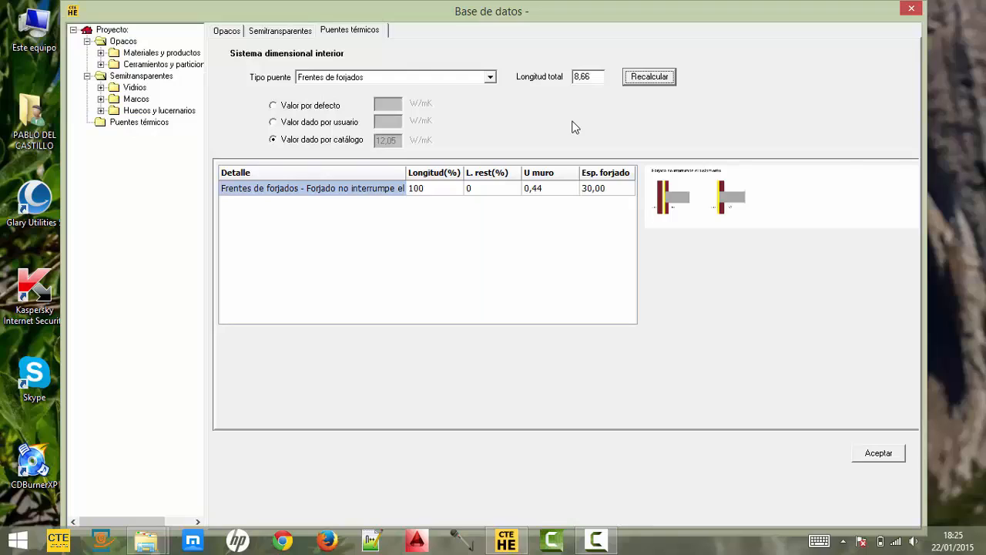
left_click(886, 455)
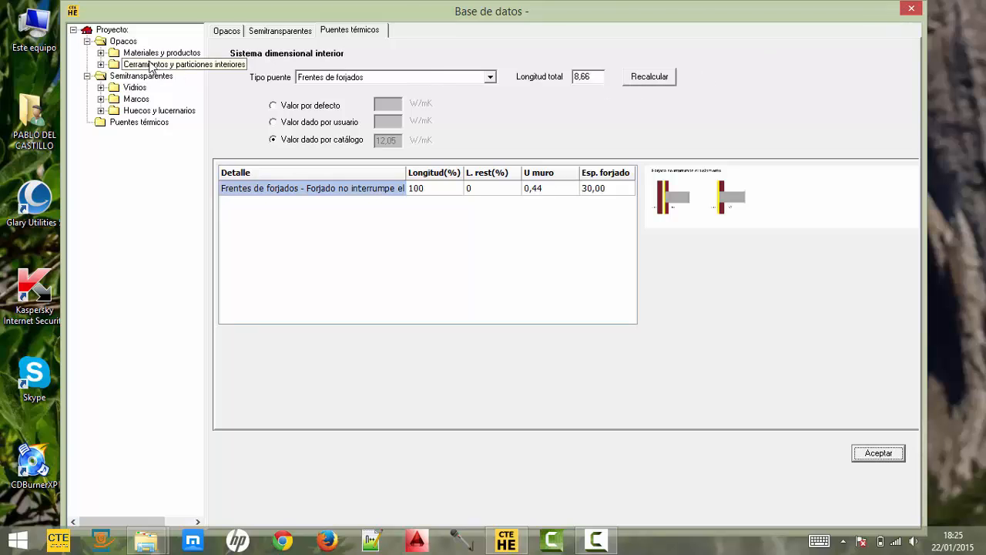
left_click(907, 9)
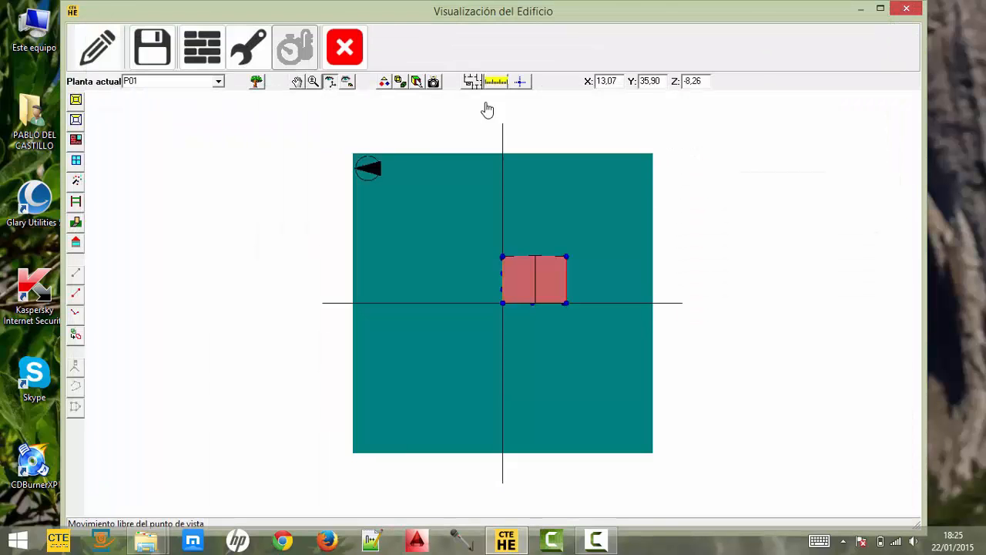
Save the building model and launch the CTE HE-1 verification from the project window
left_click(151, 48)
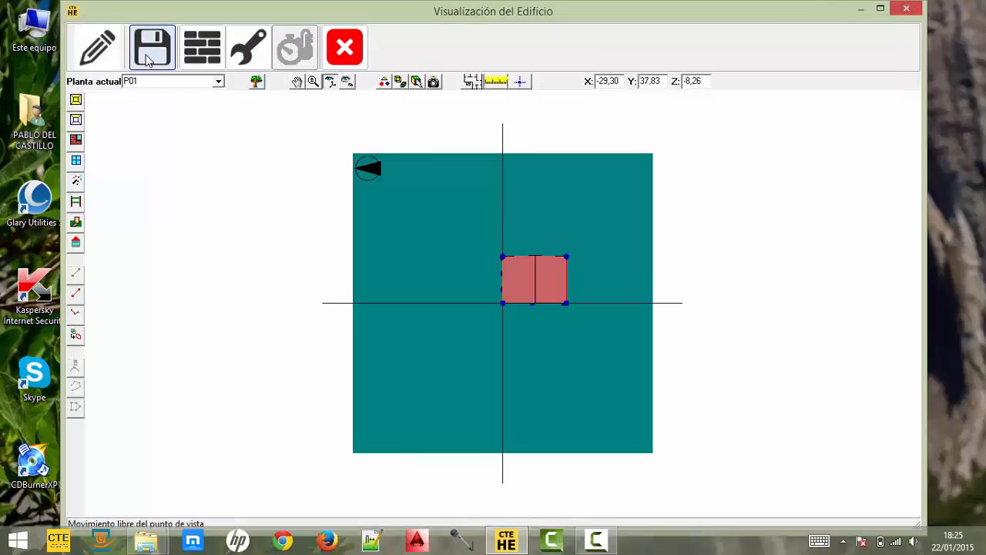
left_click(546, 320)
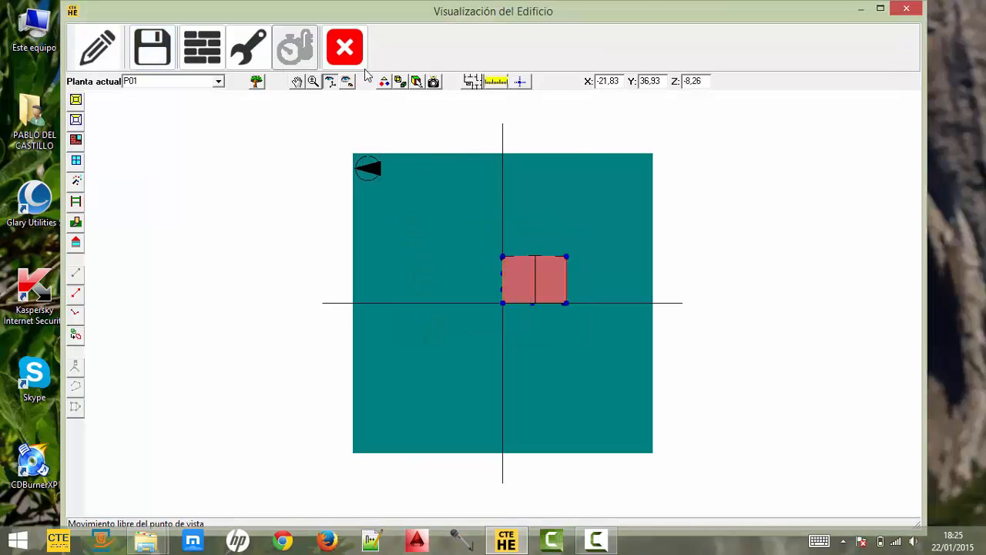
left_click(344, 47)
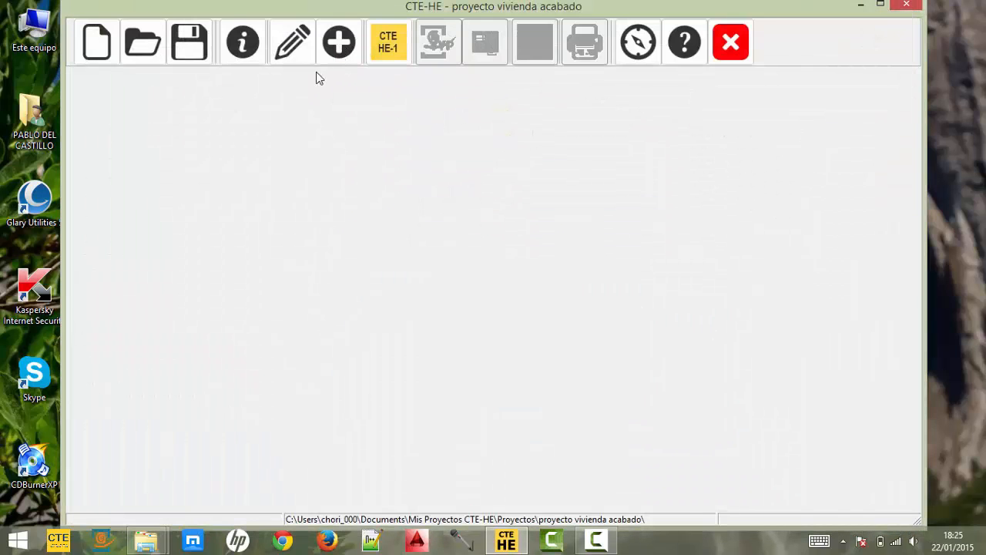
left_click(387, 57)
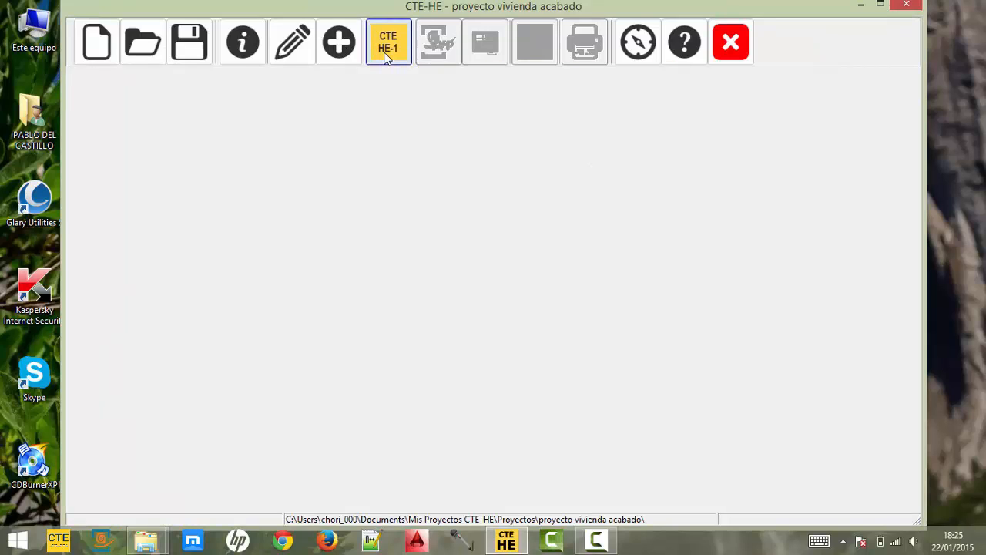